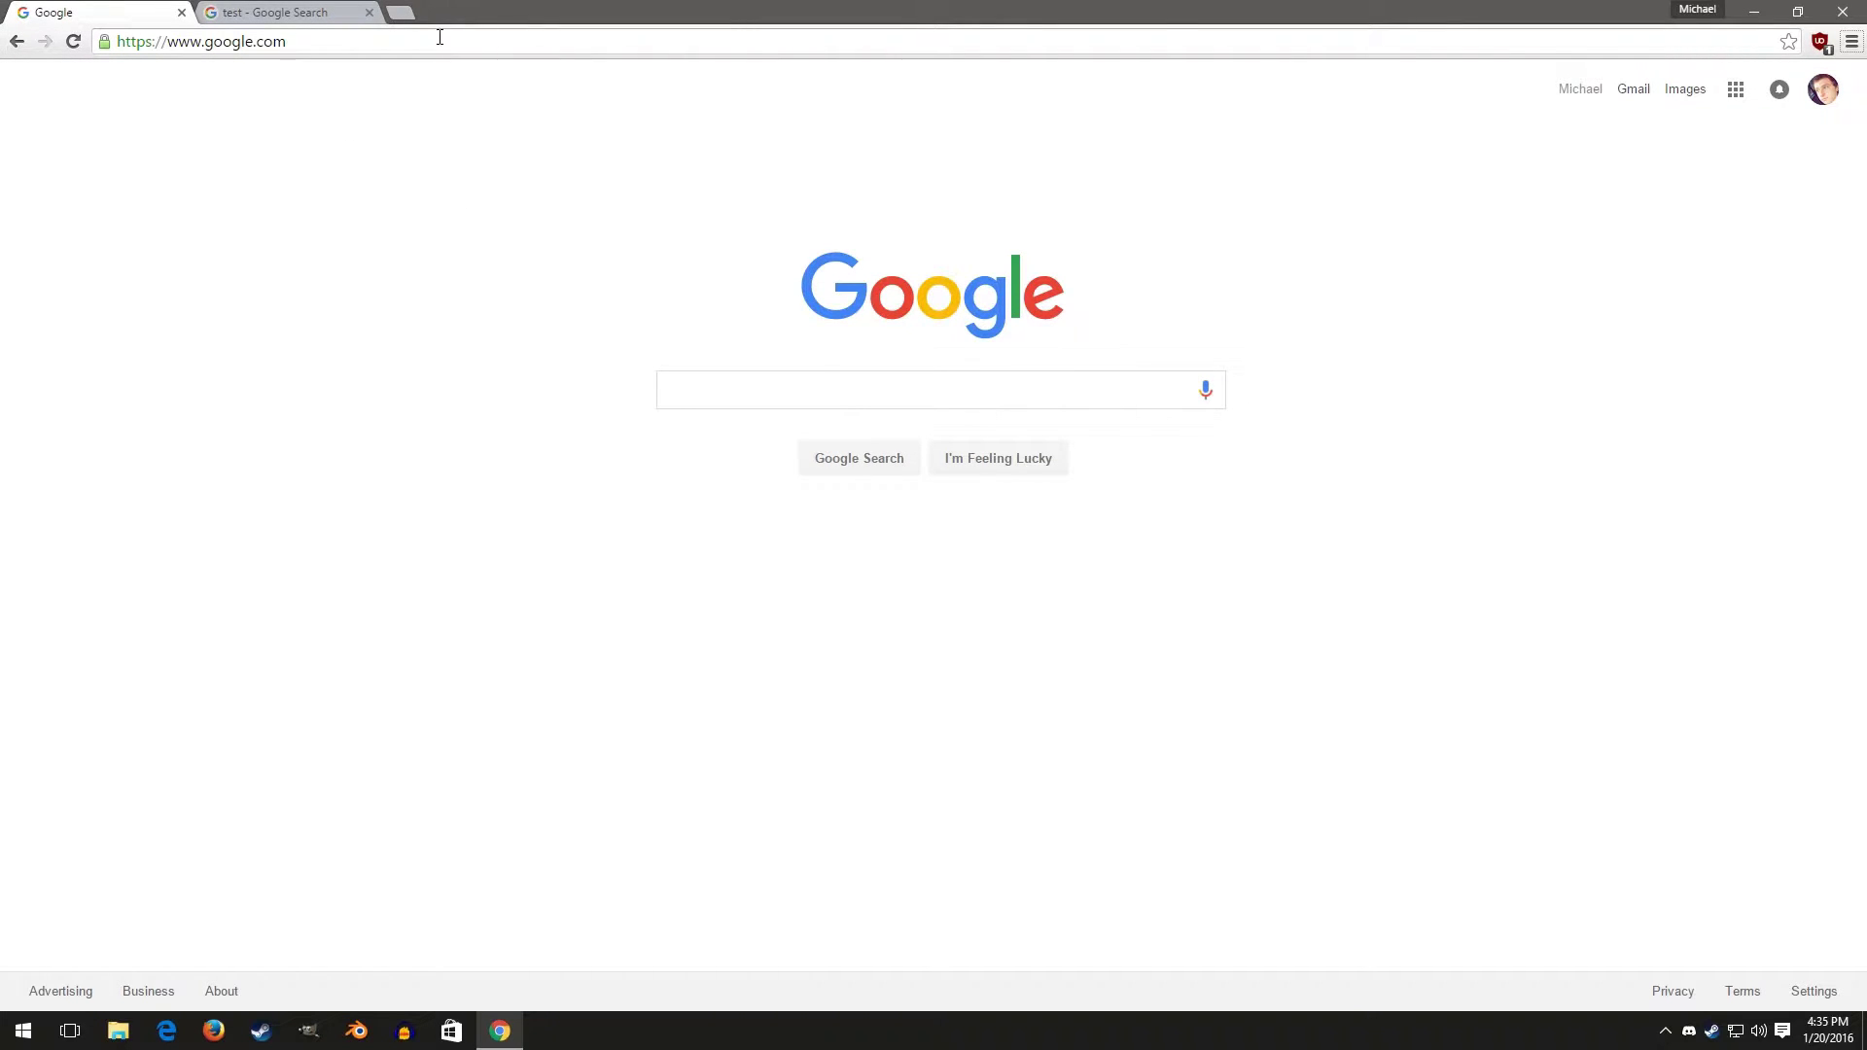
Search Google for 'chrome dev' by picking it from the suggestions for 'chrome'.
click(765, 382)
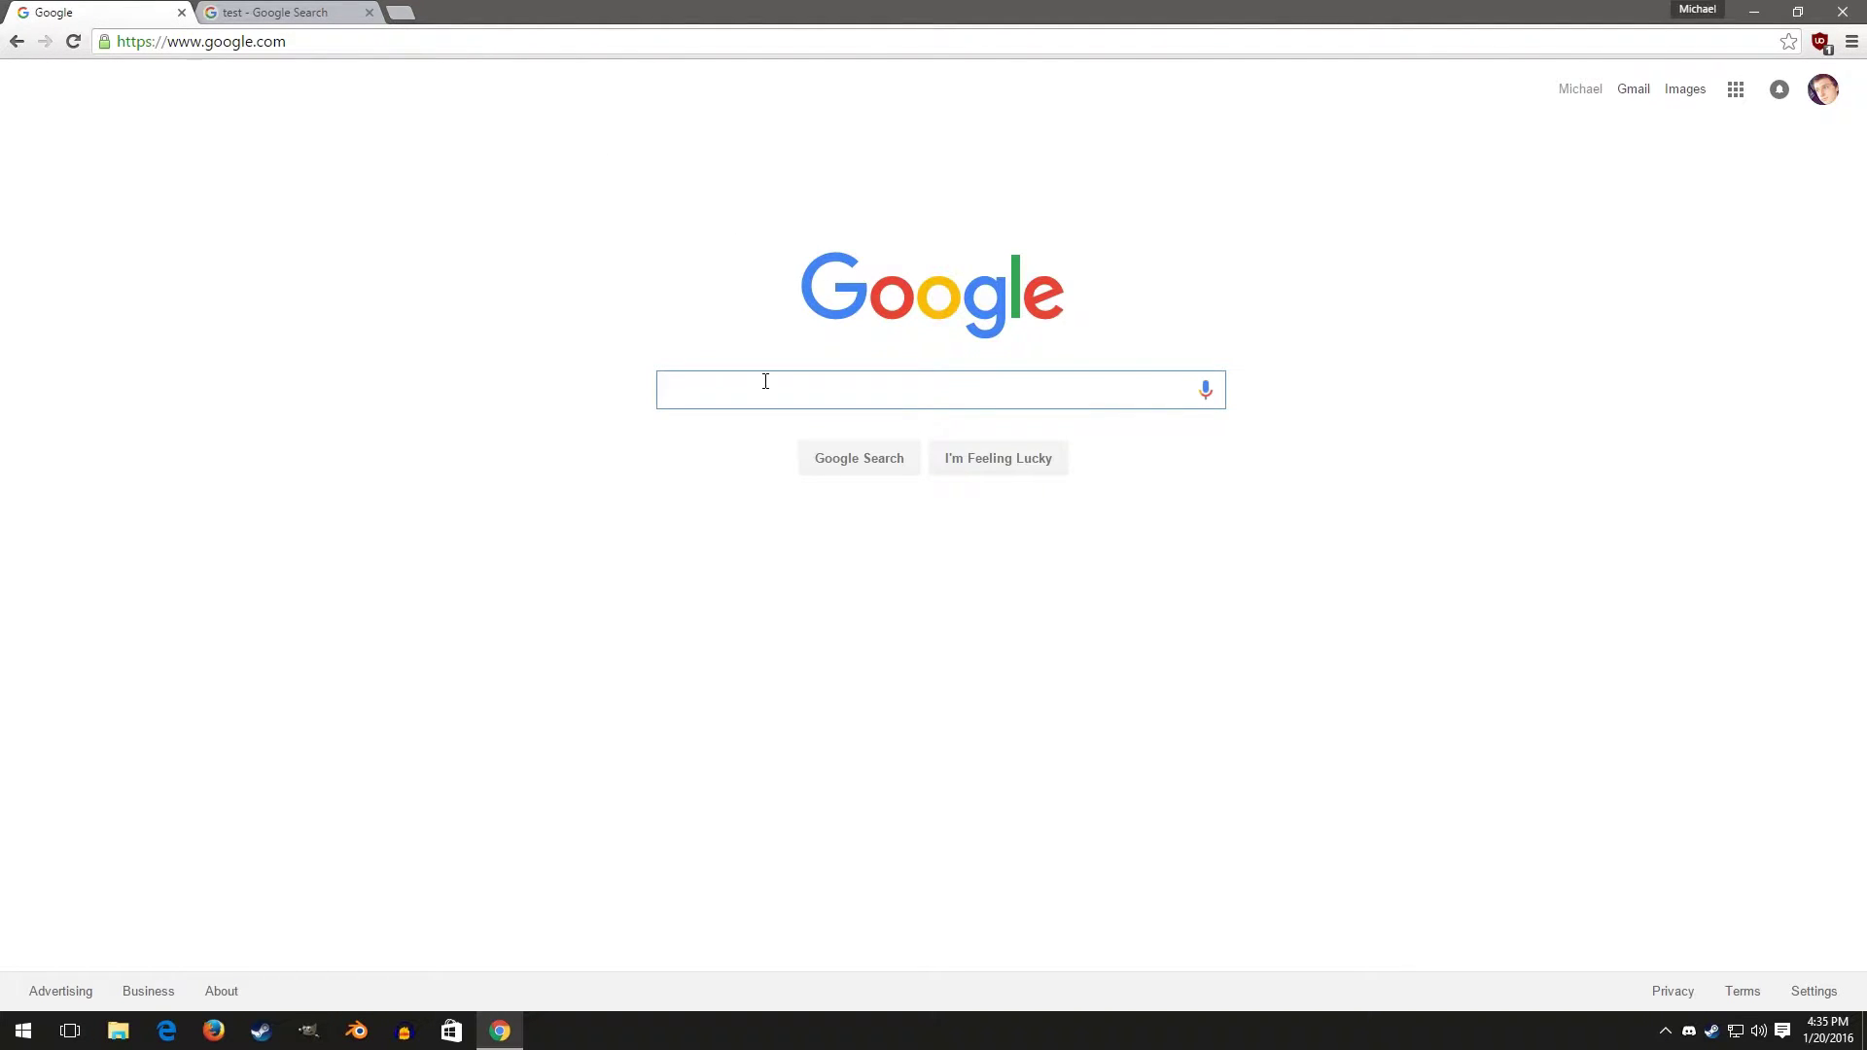
text(chrome)
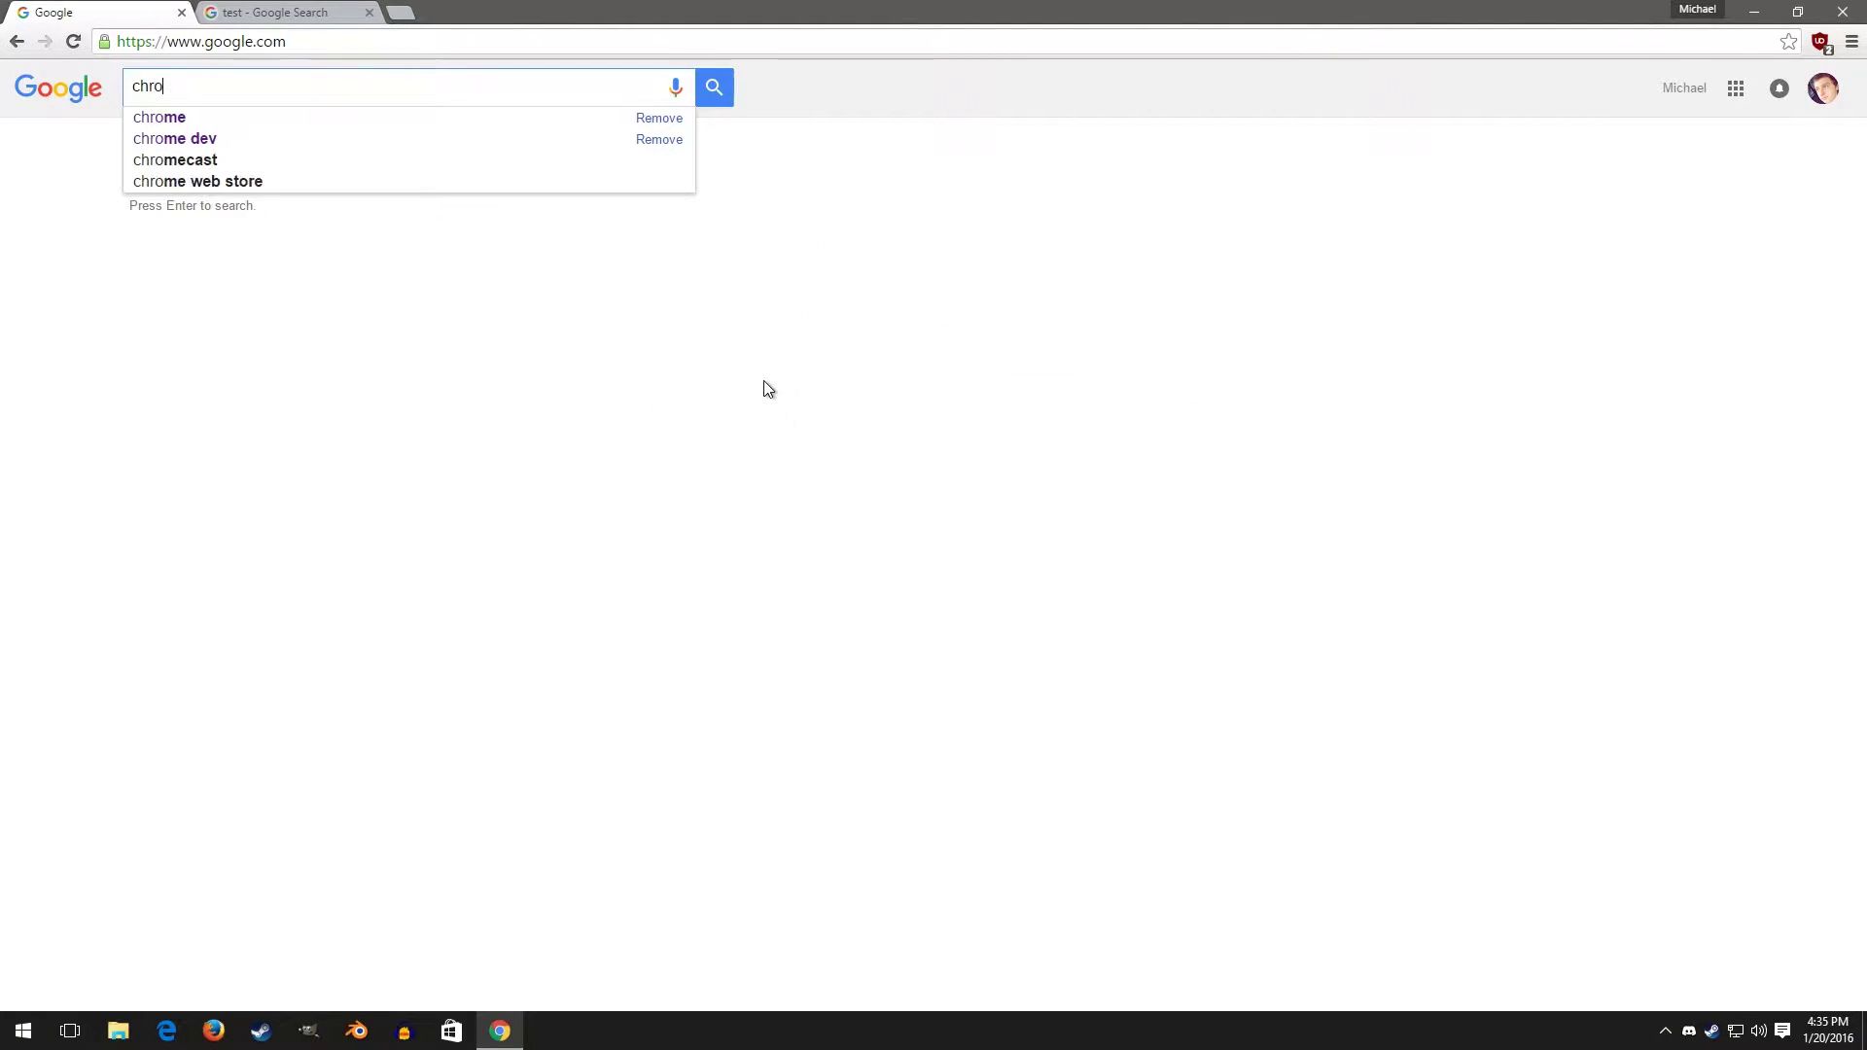
key(Down)
key(Down)
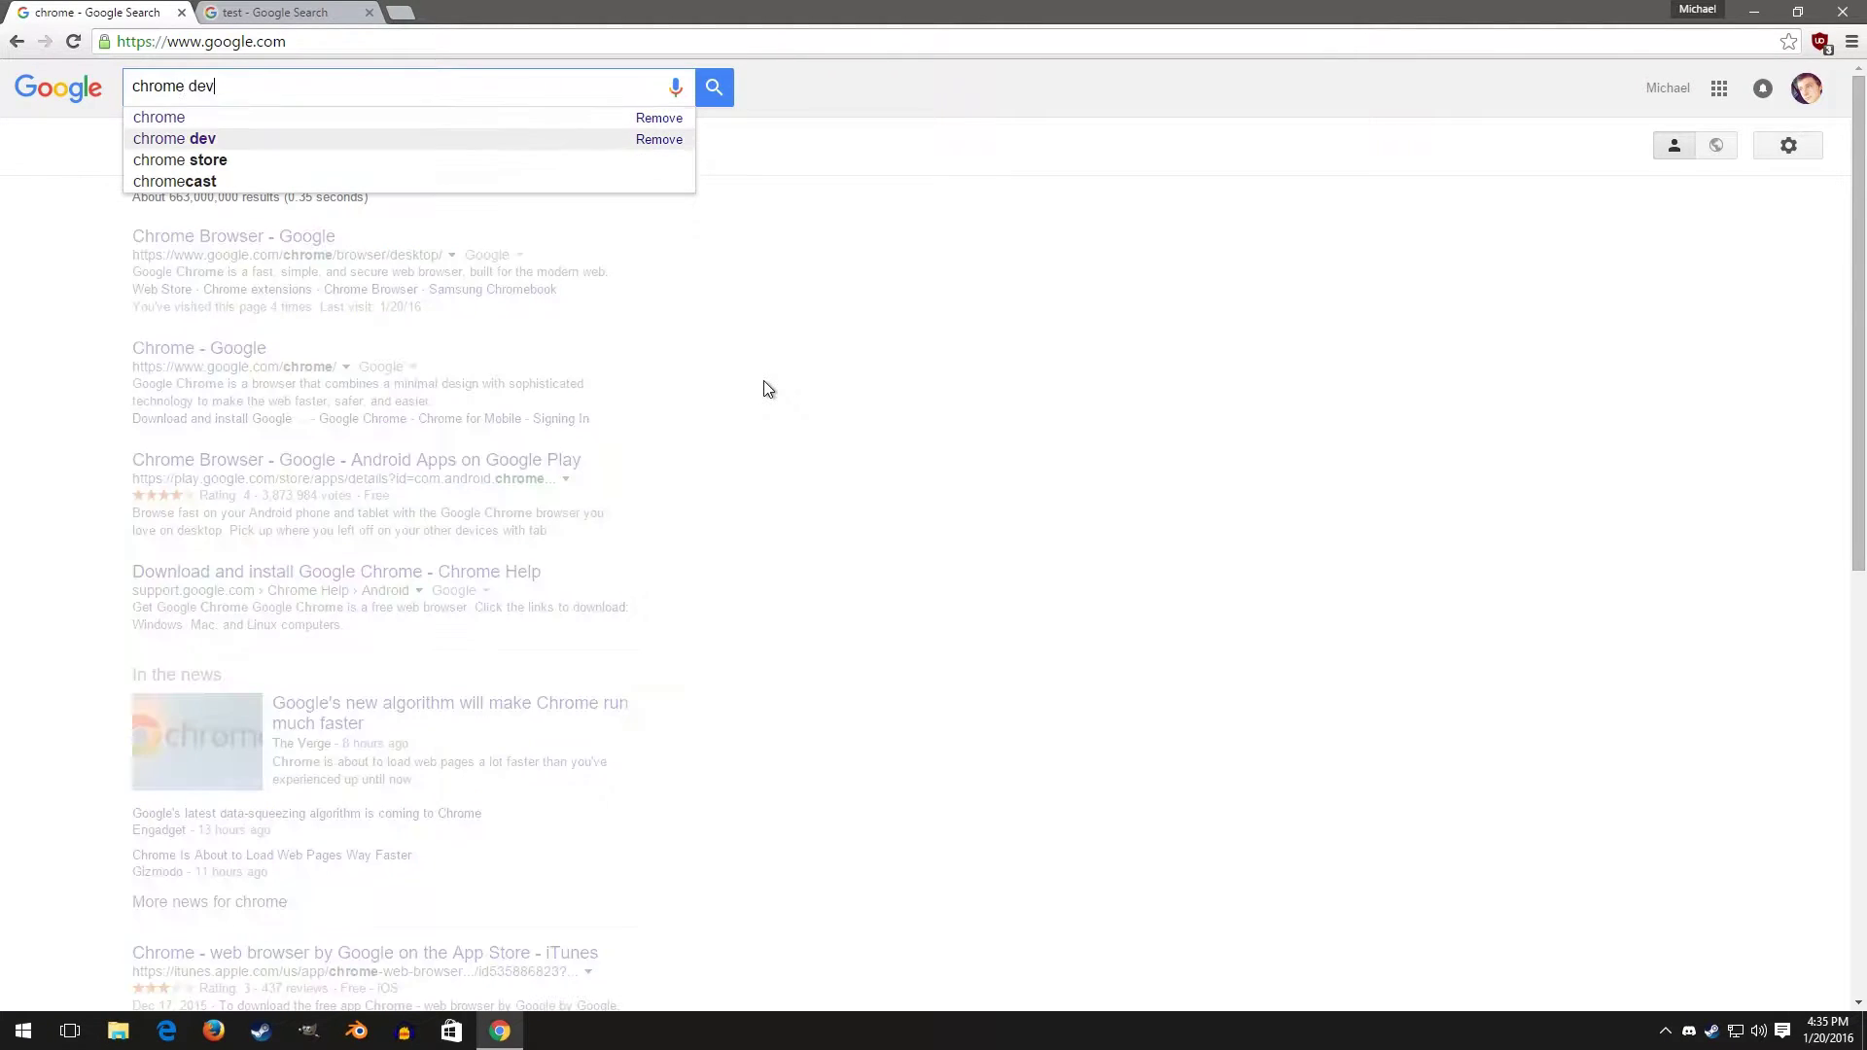
key(Return)
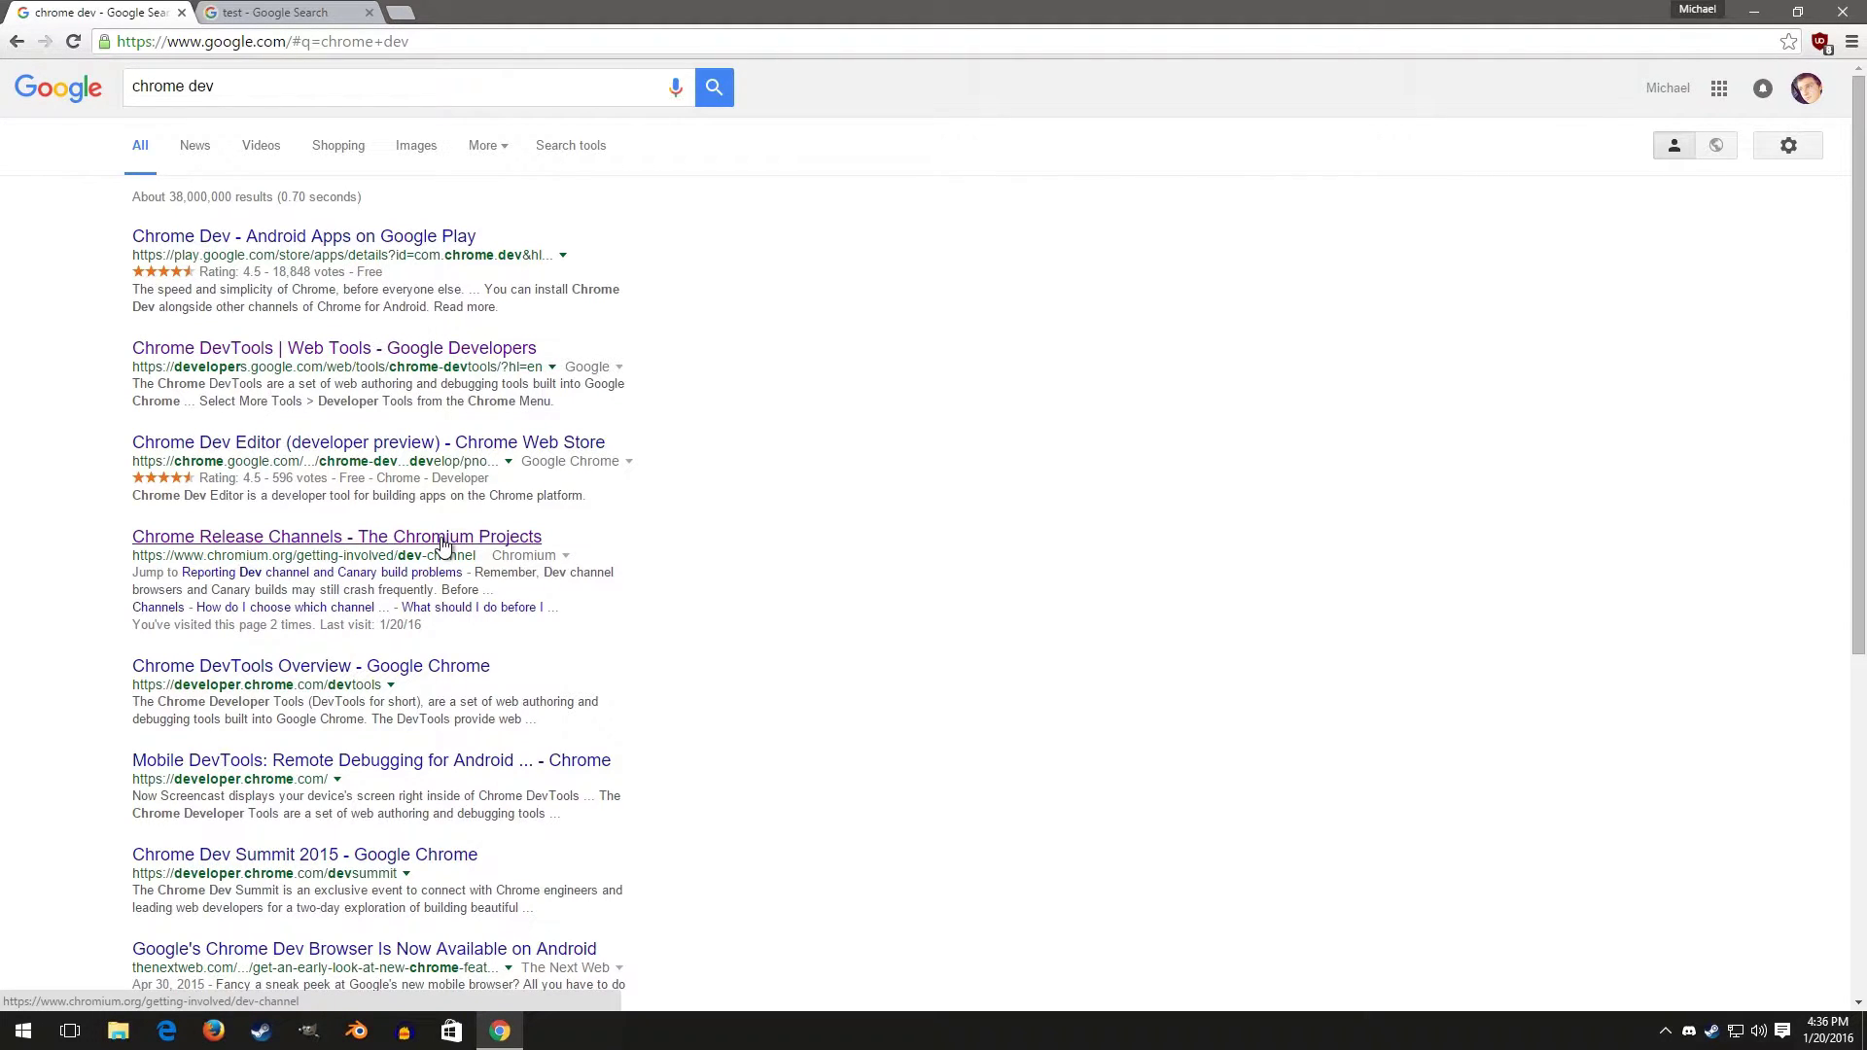
Glance at the Chrome DevTools result, then go back and scroll through the results.
click(385, 358)
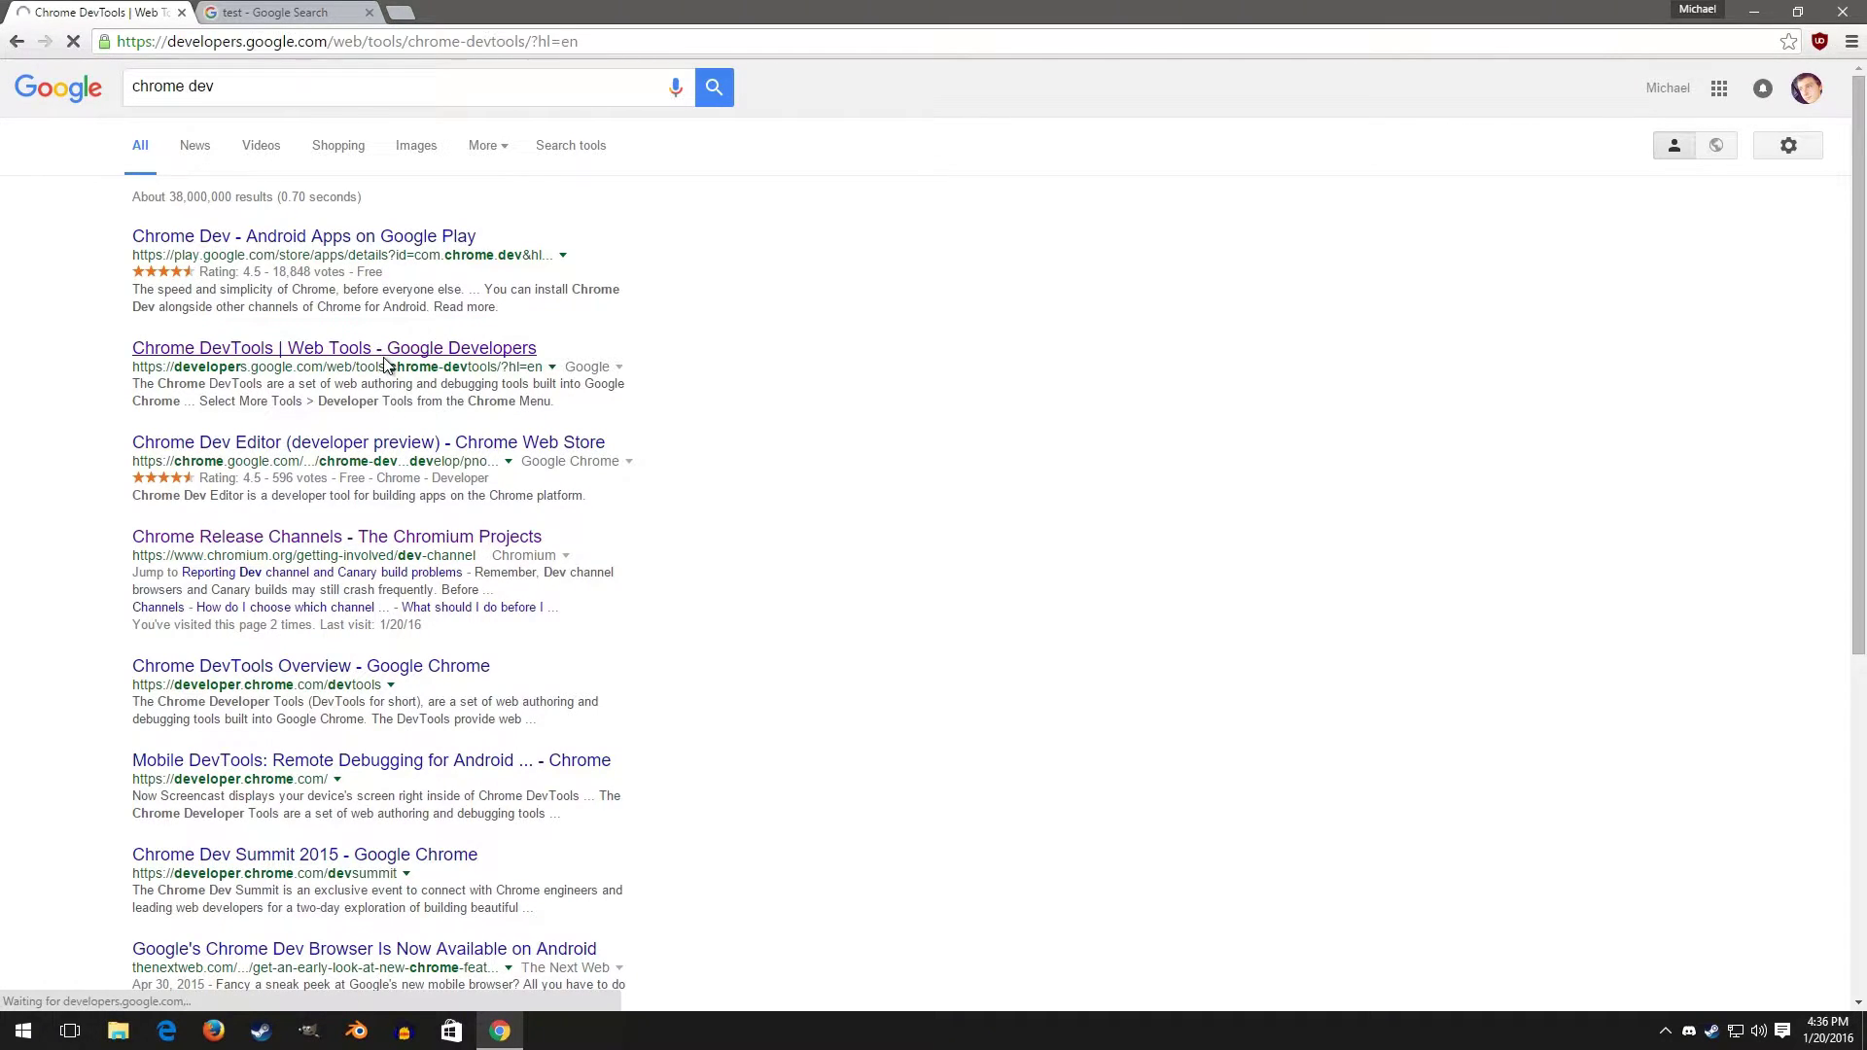
key(alt+Left)
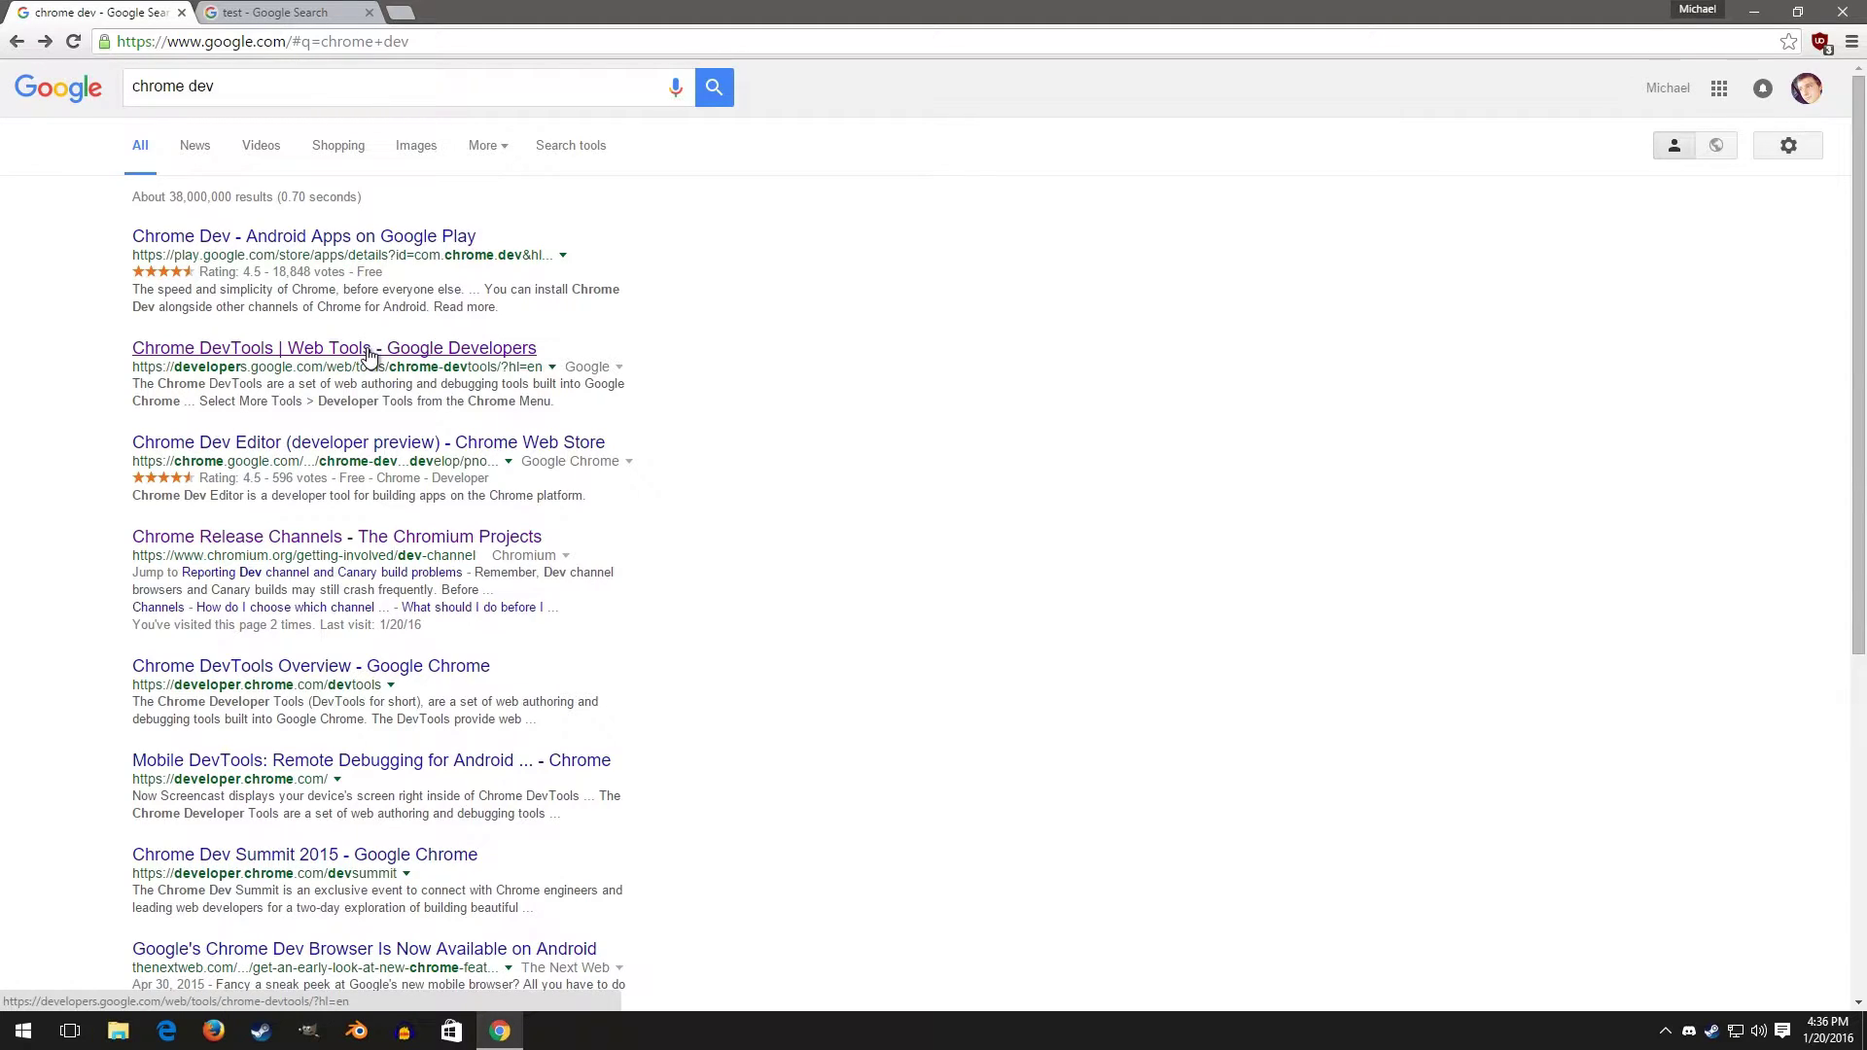
scroll(369, 355, down, 1)
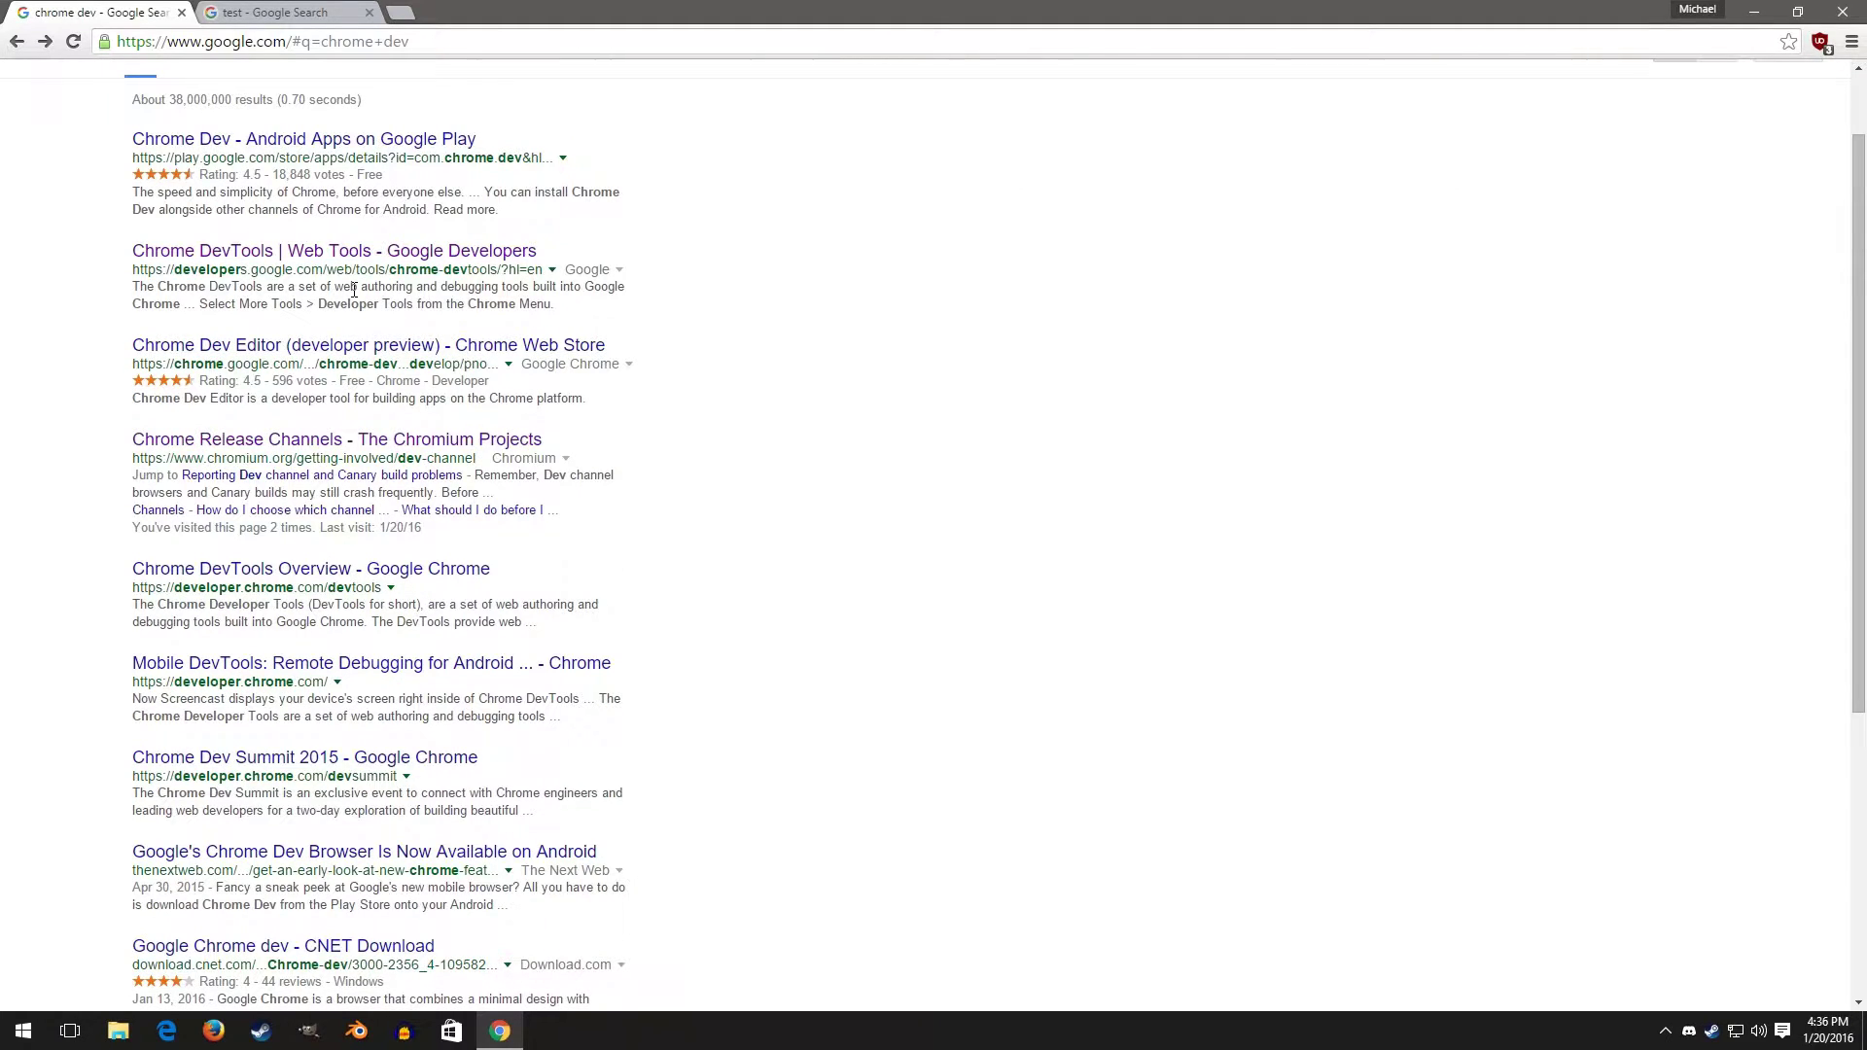
scroll(358, 292, down, 2)
scroll(358, 293, up, 3)
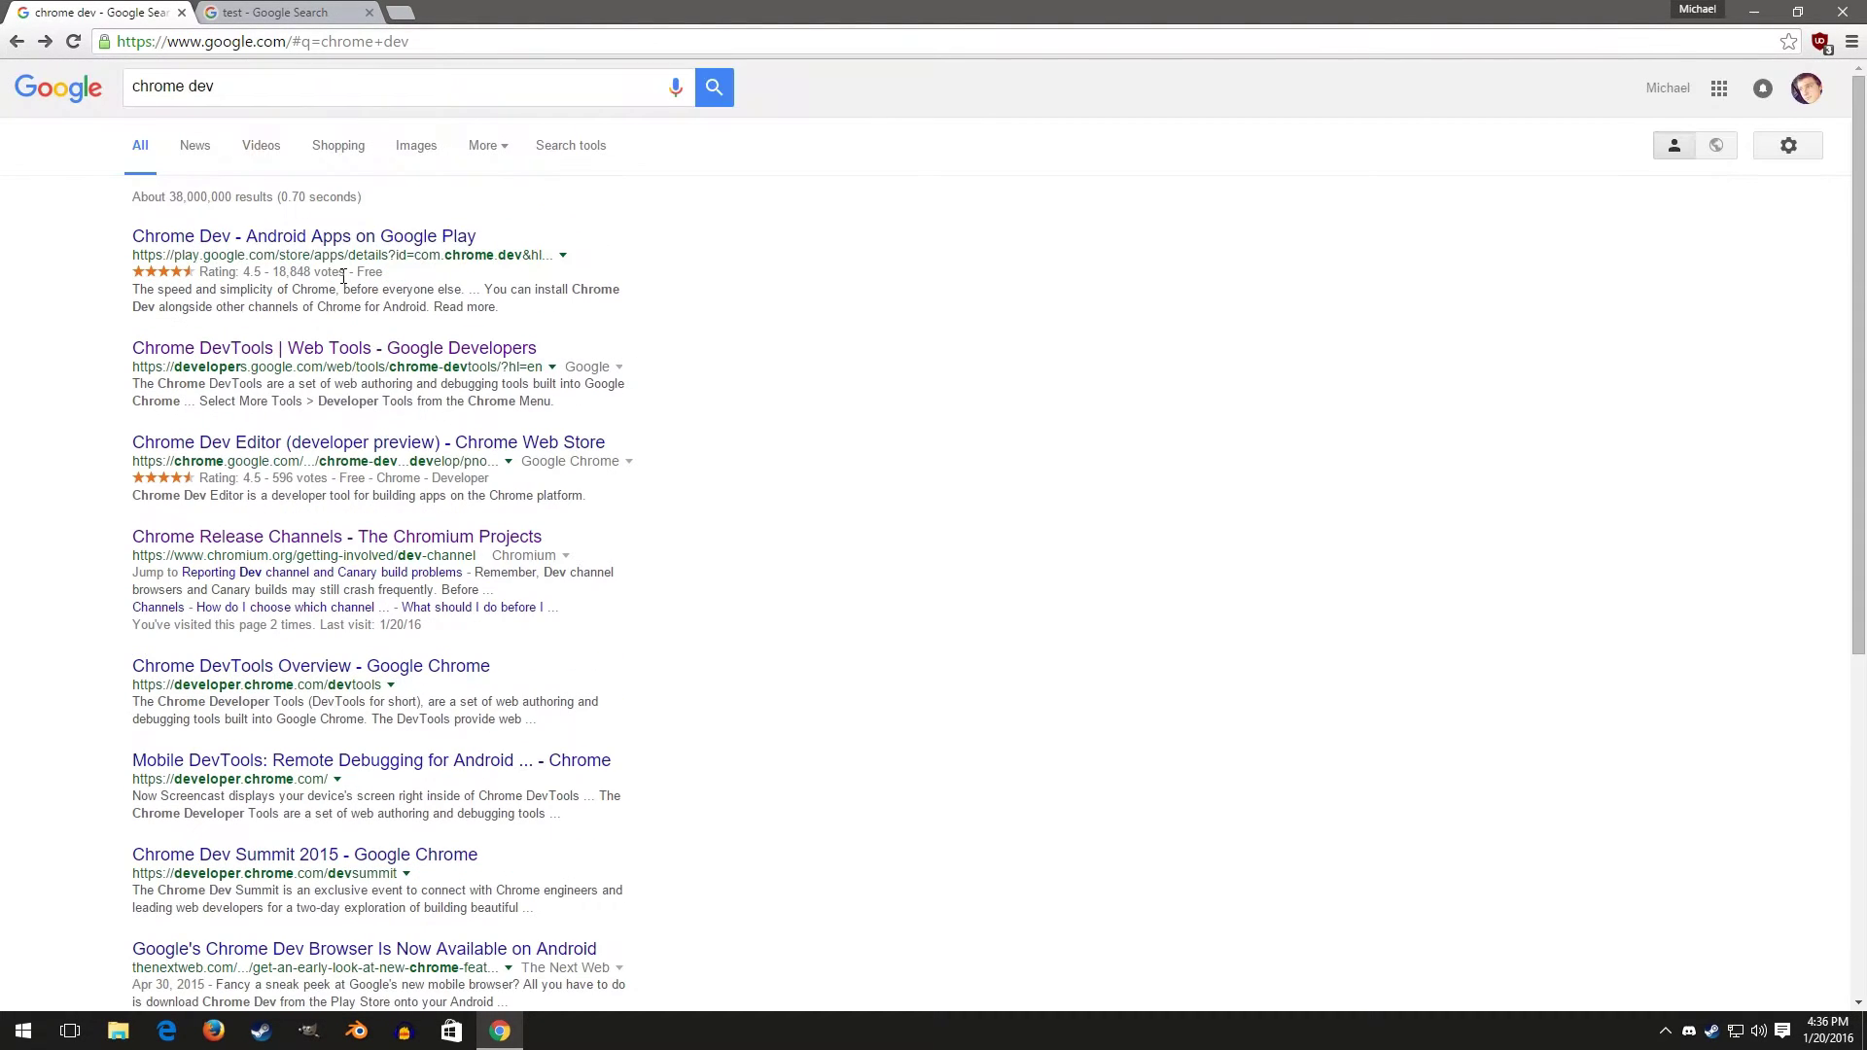
Switch the query to 'chrome dev download' and open the Chrome Release Channels - The Chromium Projects result.
click(195, 87)
double_click(186, 88)
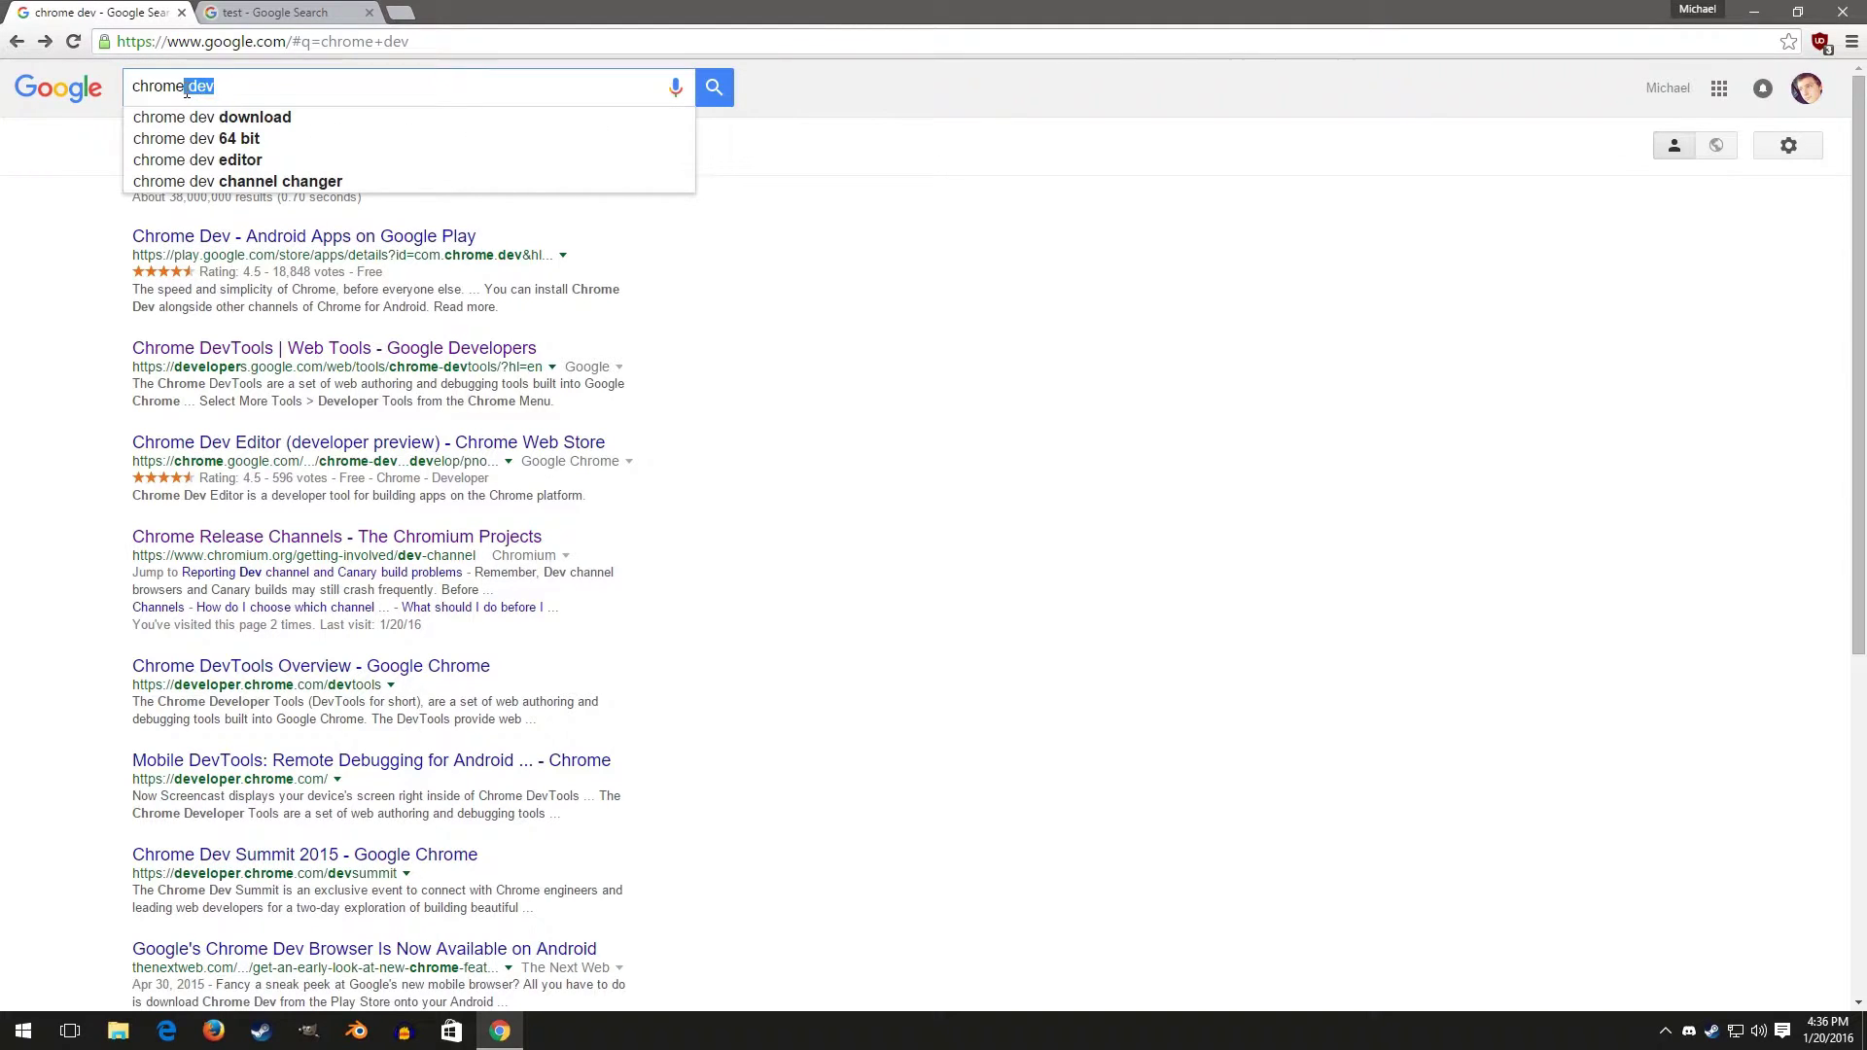
click(205, 119)
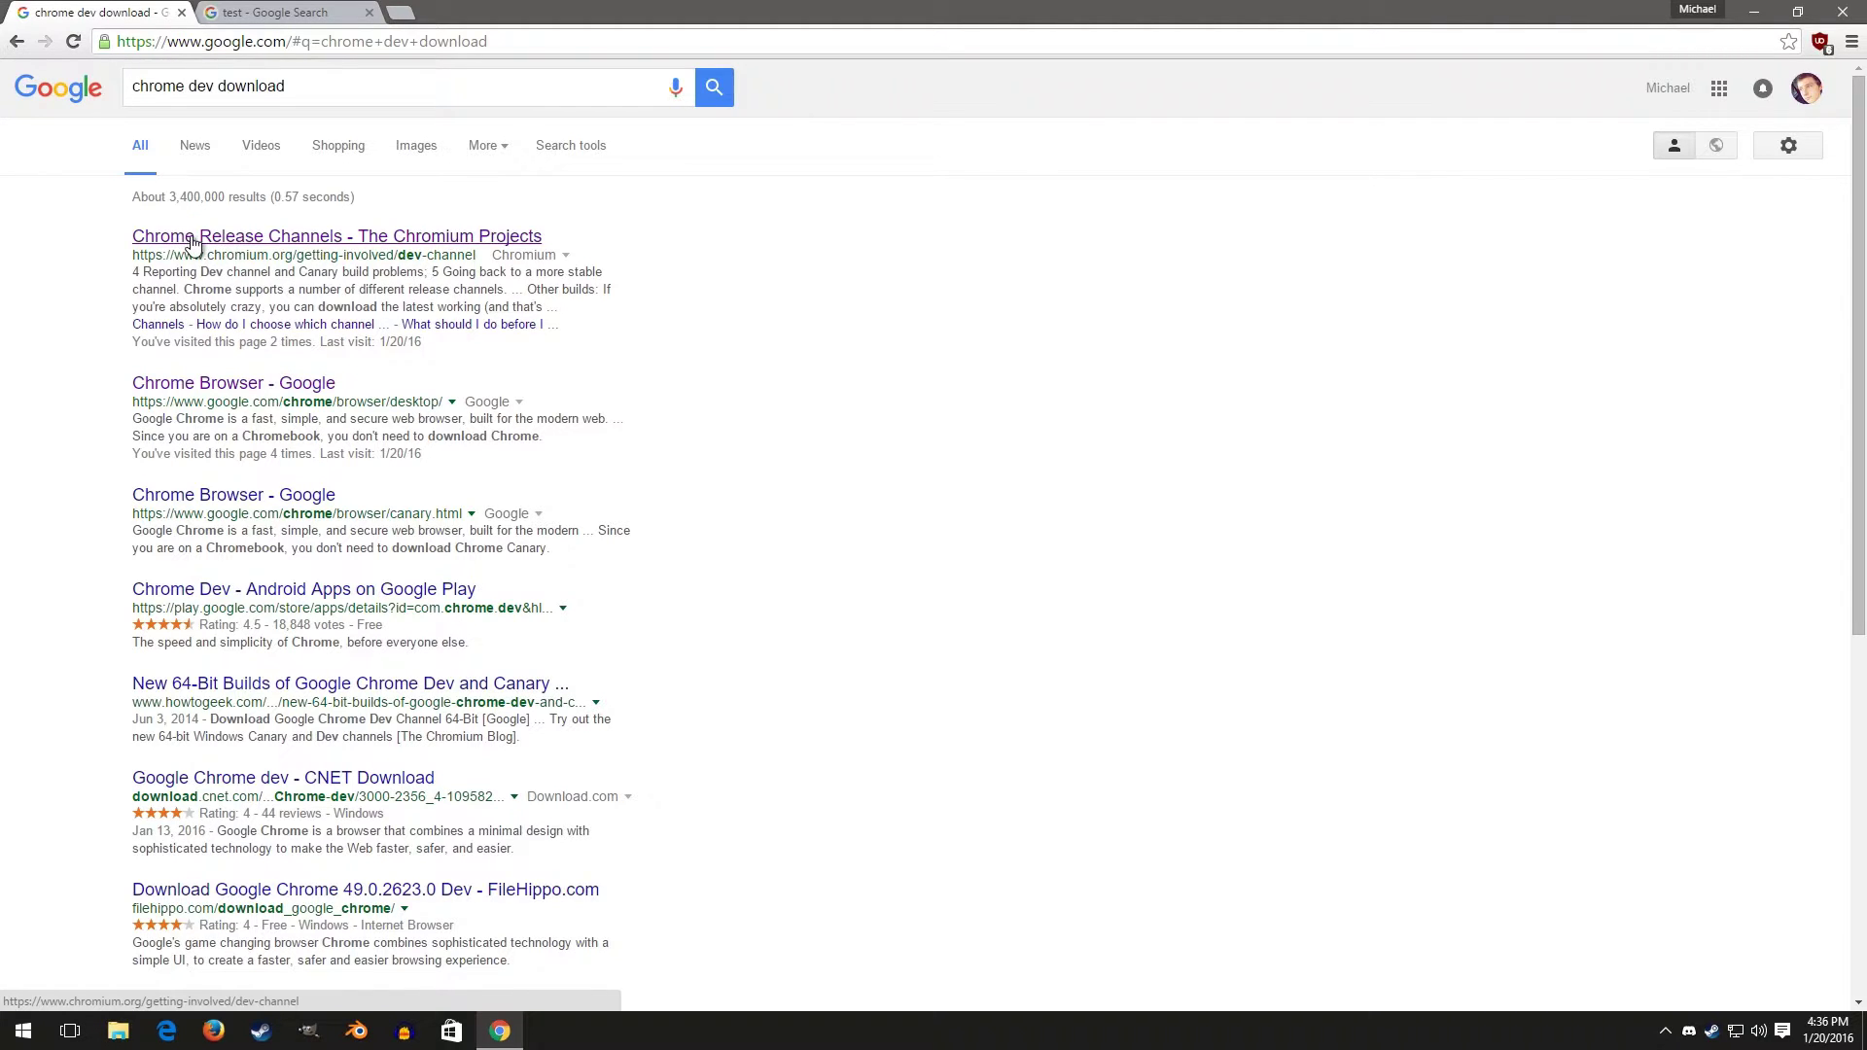
click(192, 243)
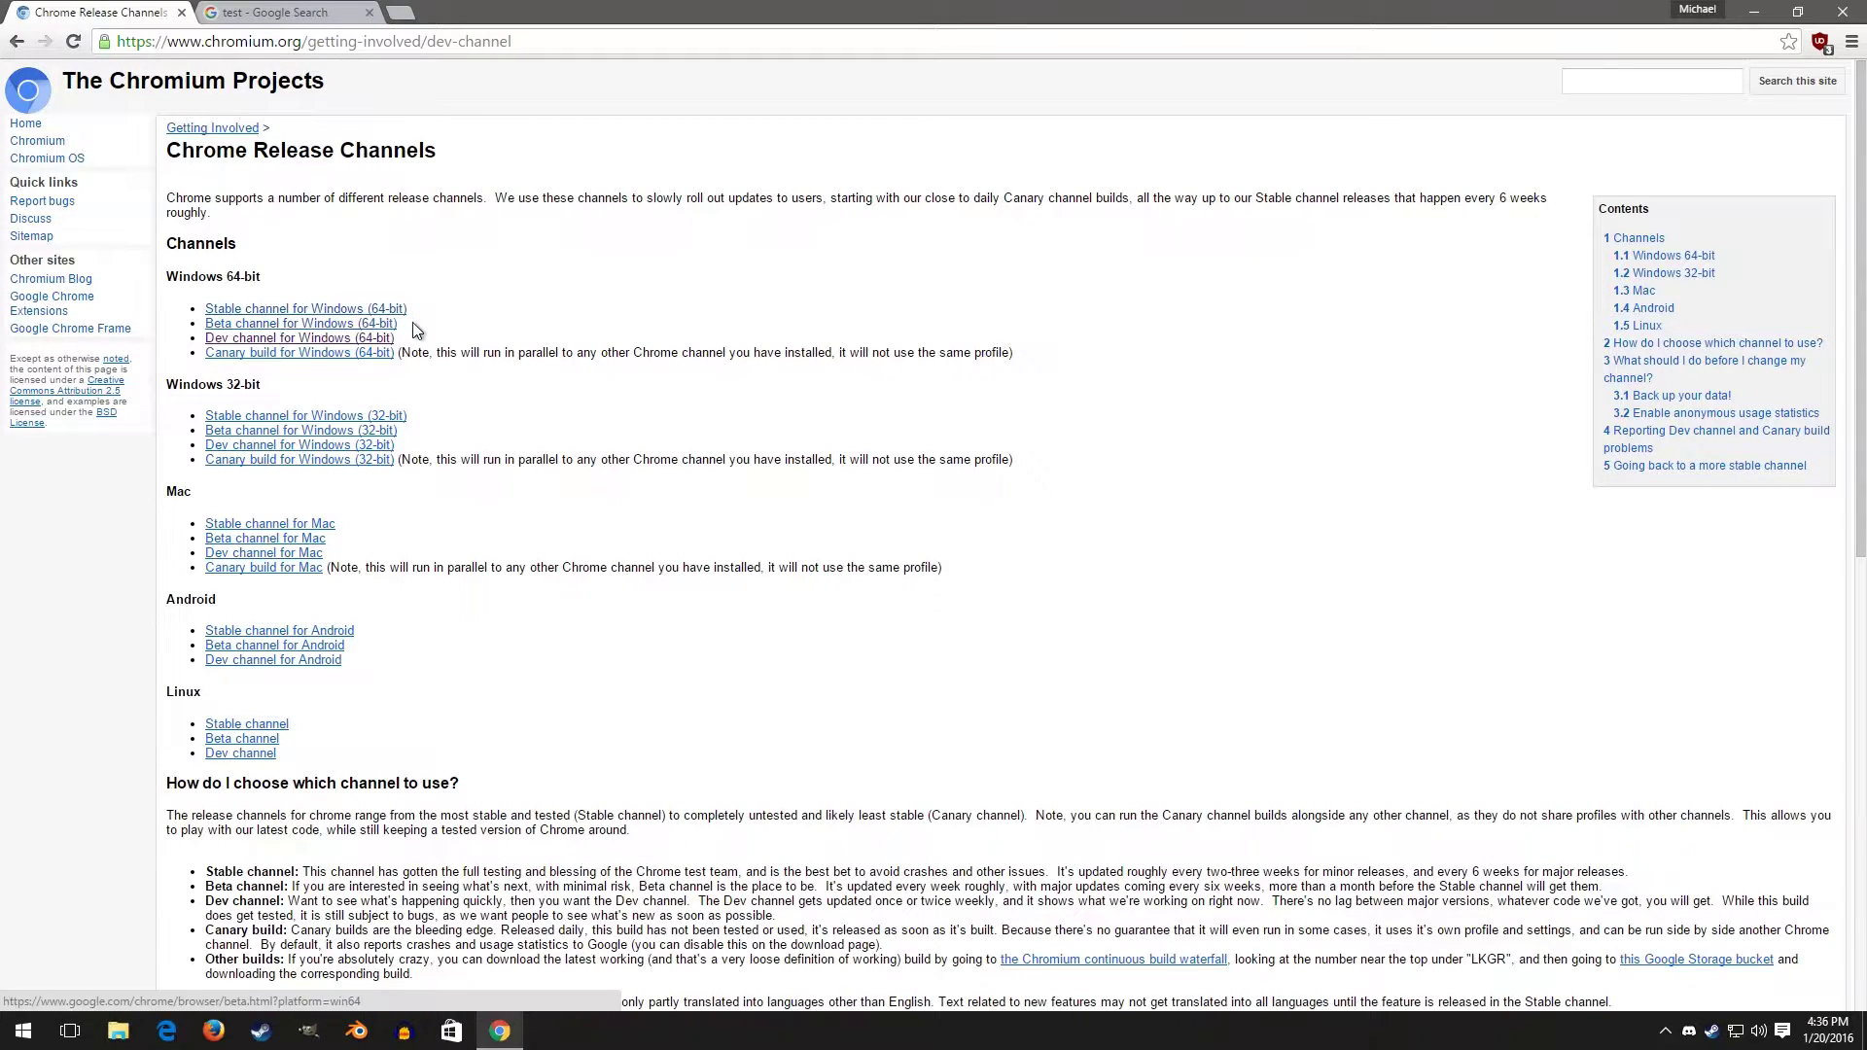
Download and keep the Dev channel Windows 64-bit ChromeSetup.exe, with default-browser and usage-statistics unticked.
click(335, 341)
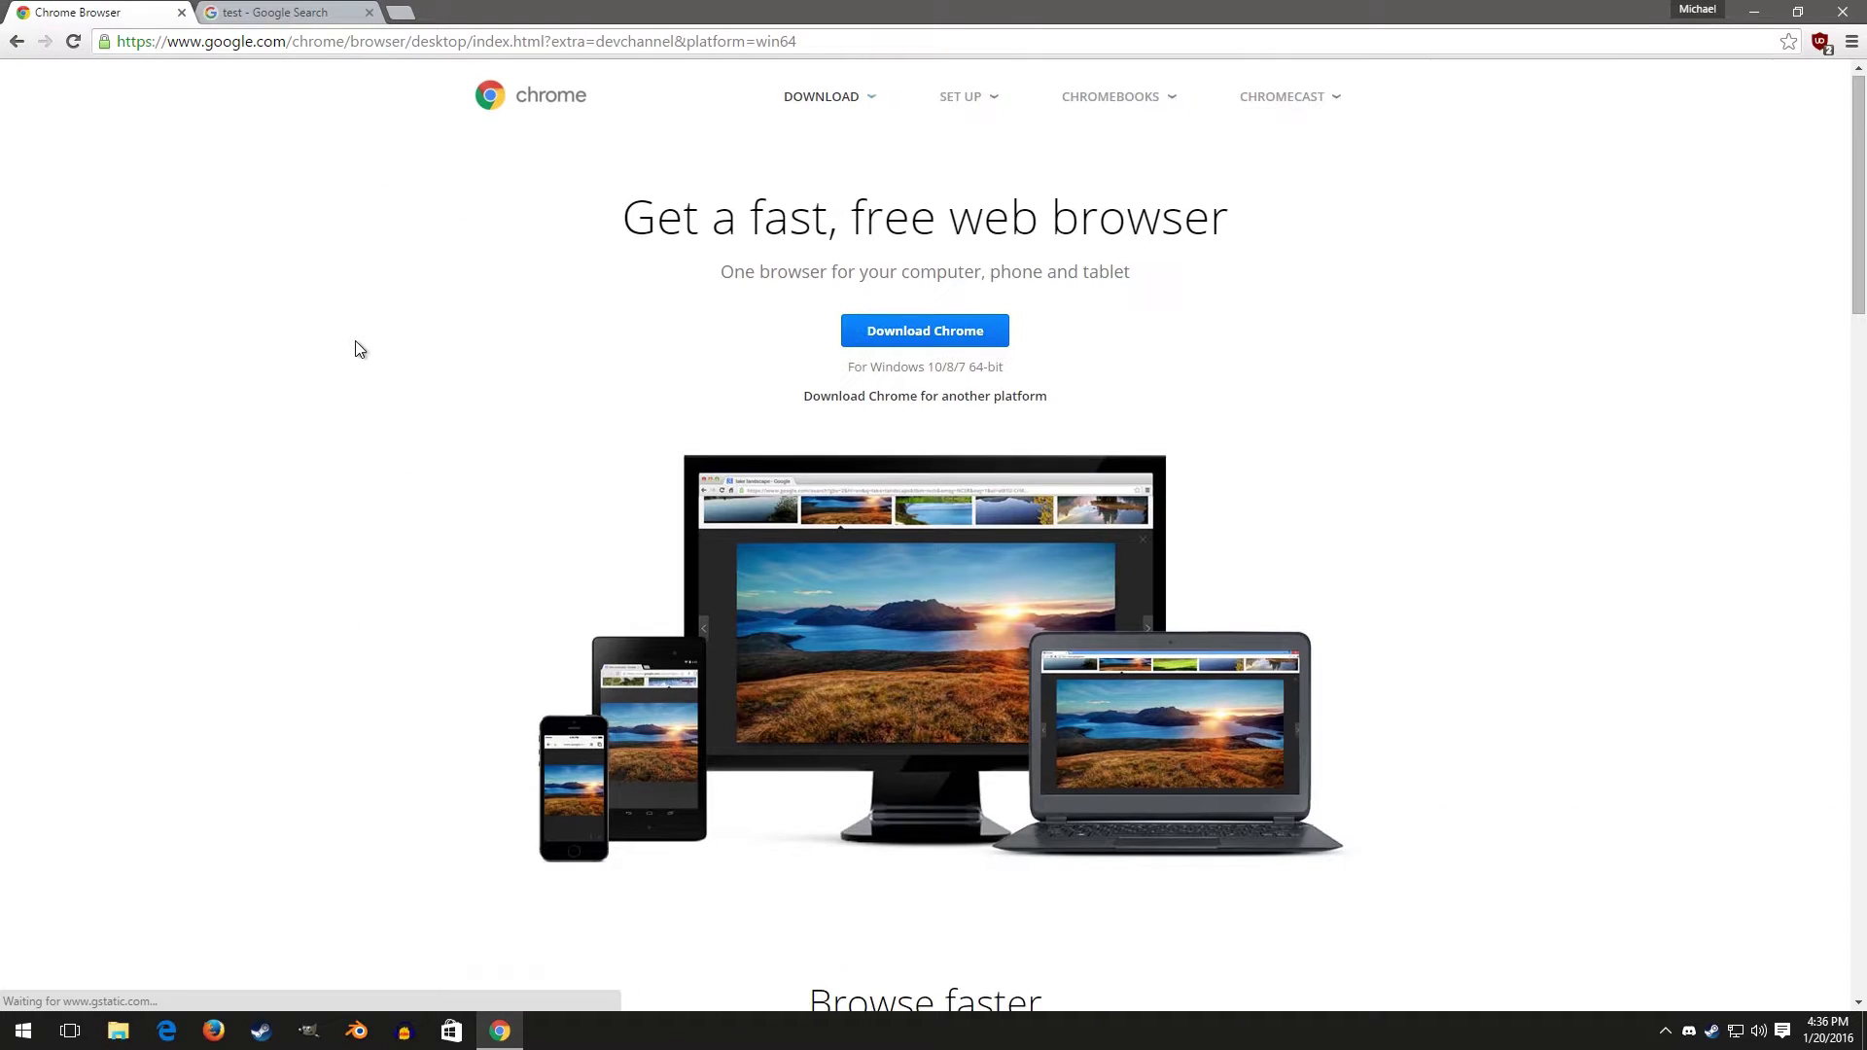
click(920, 334)
click(596, 504)
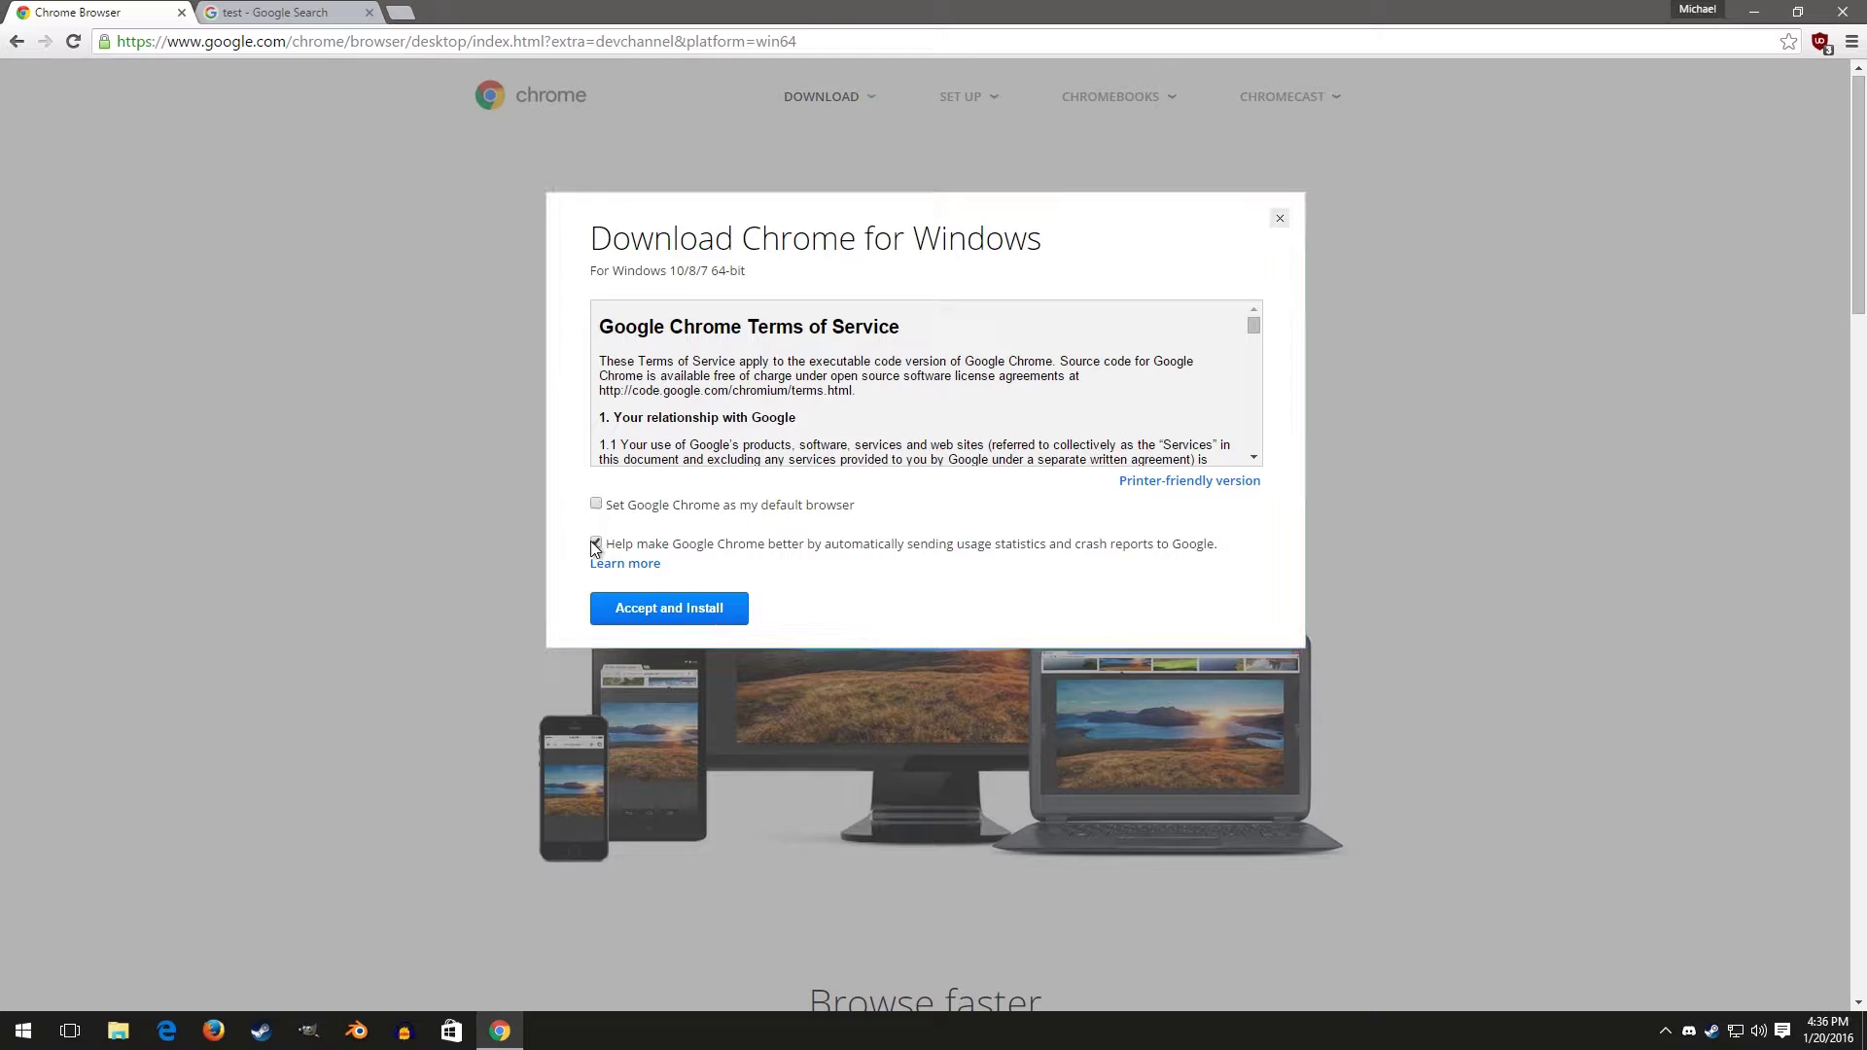
click(596, 543)
click(632, 608)
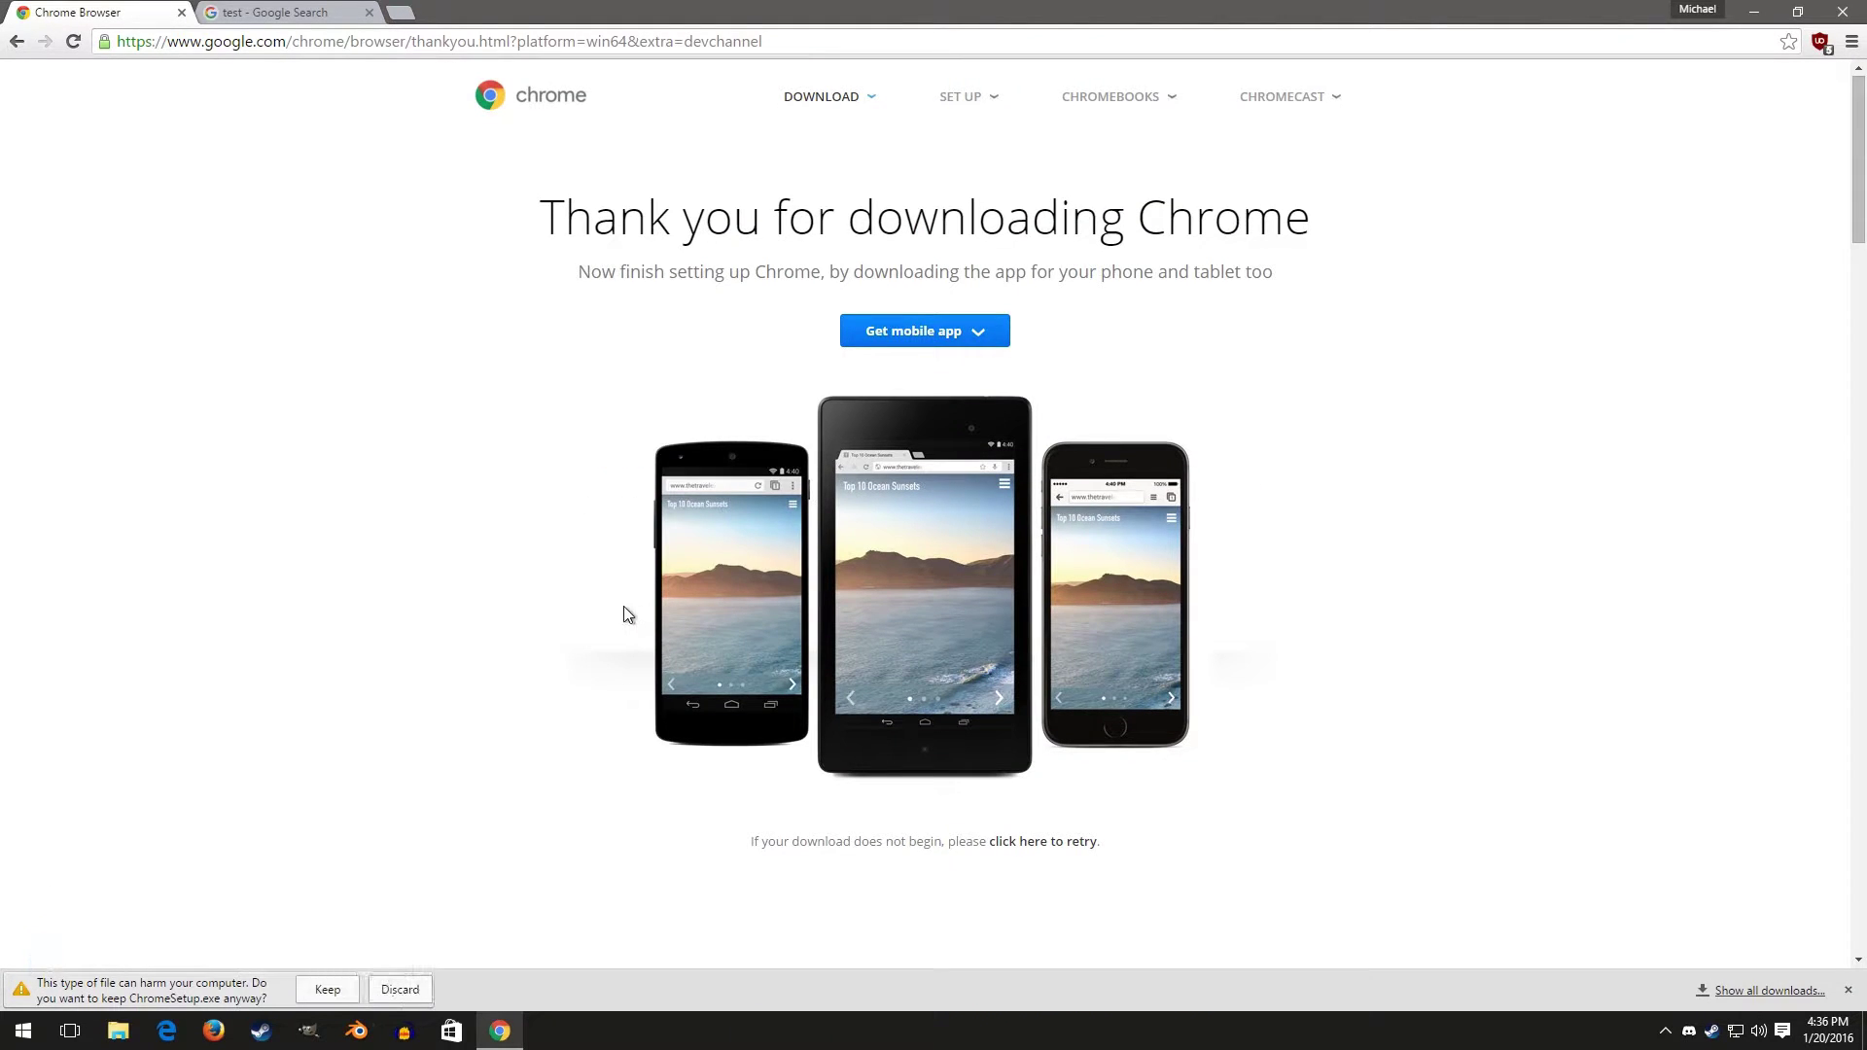
click(328, 989)
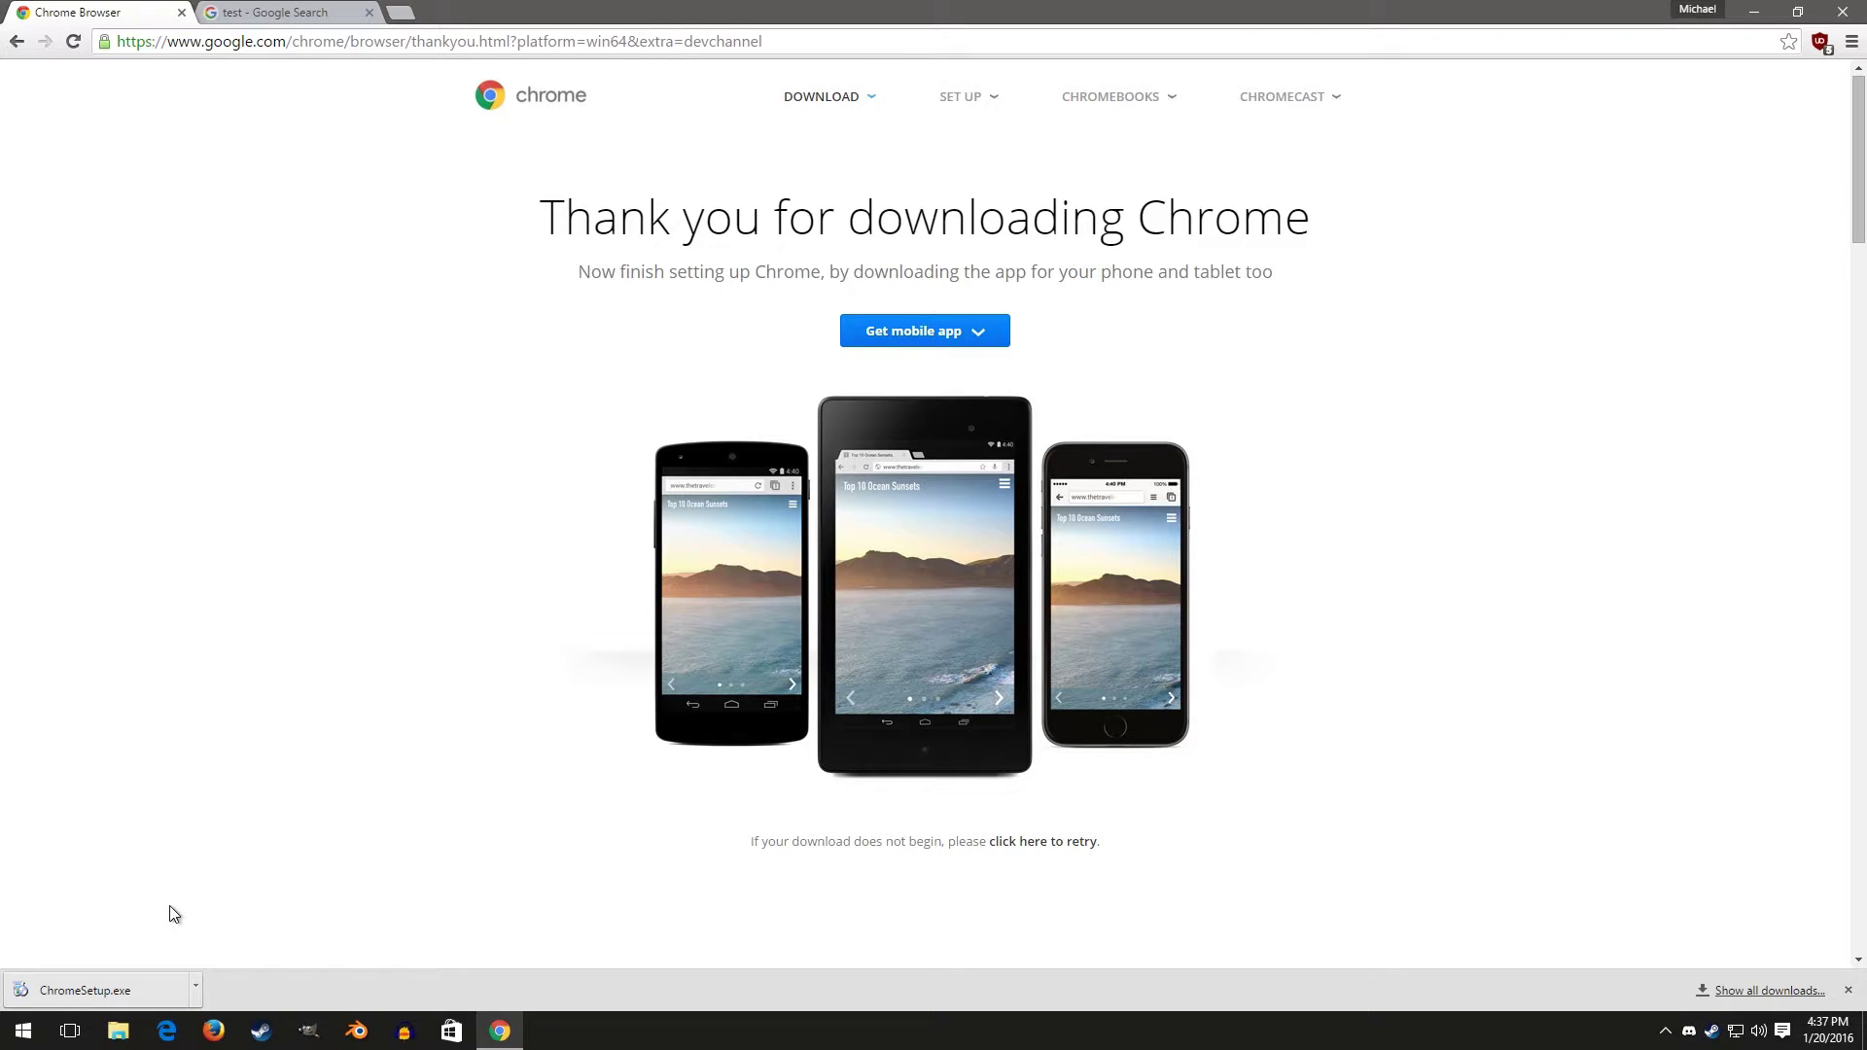
Run the downloaded ChromeSetup.exe installer and close the browser window while it installs.
click(149, 995)
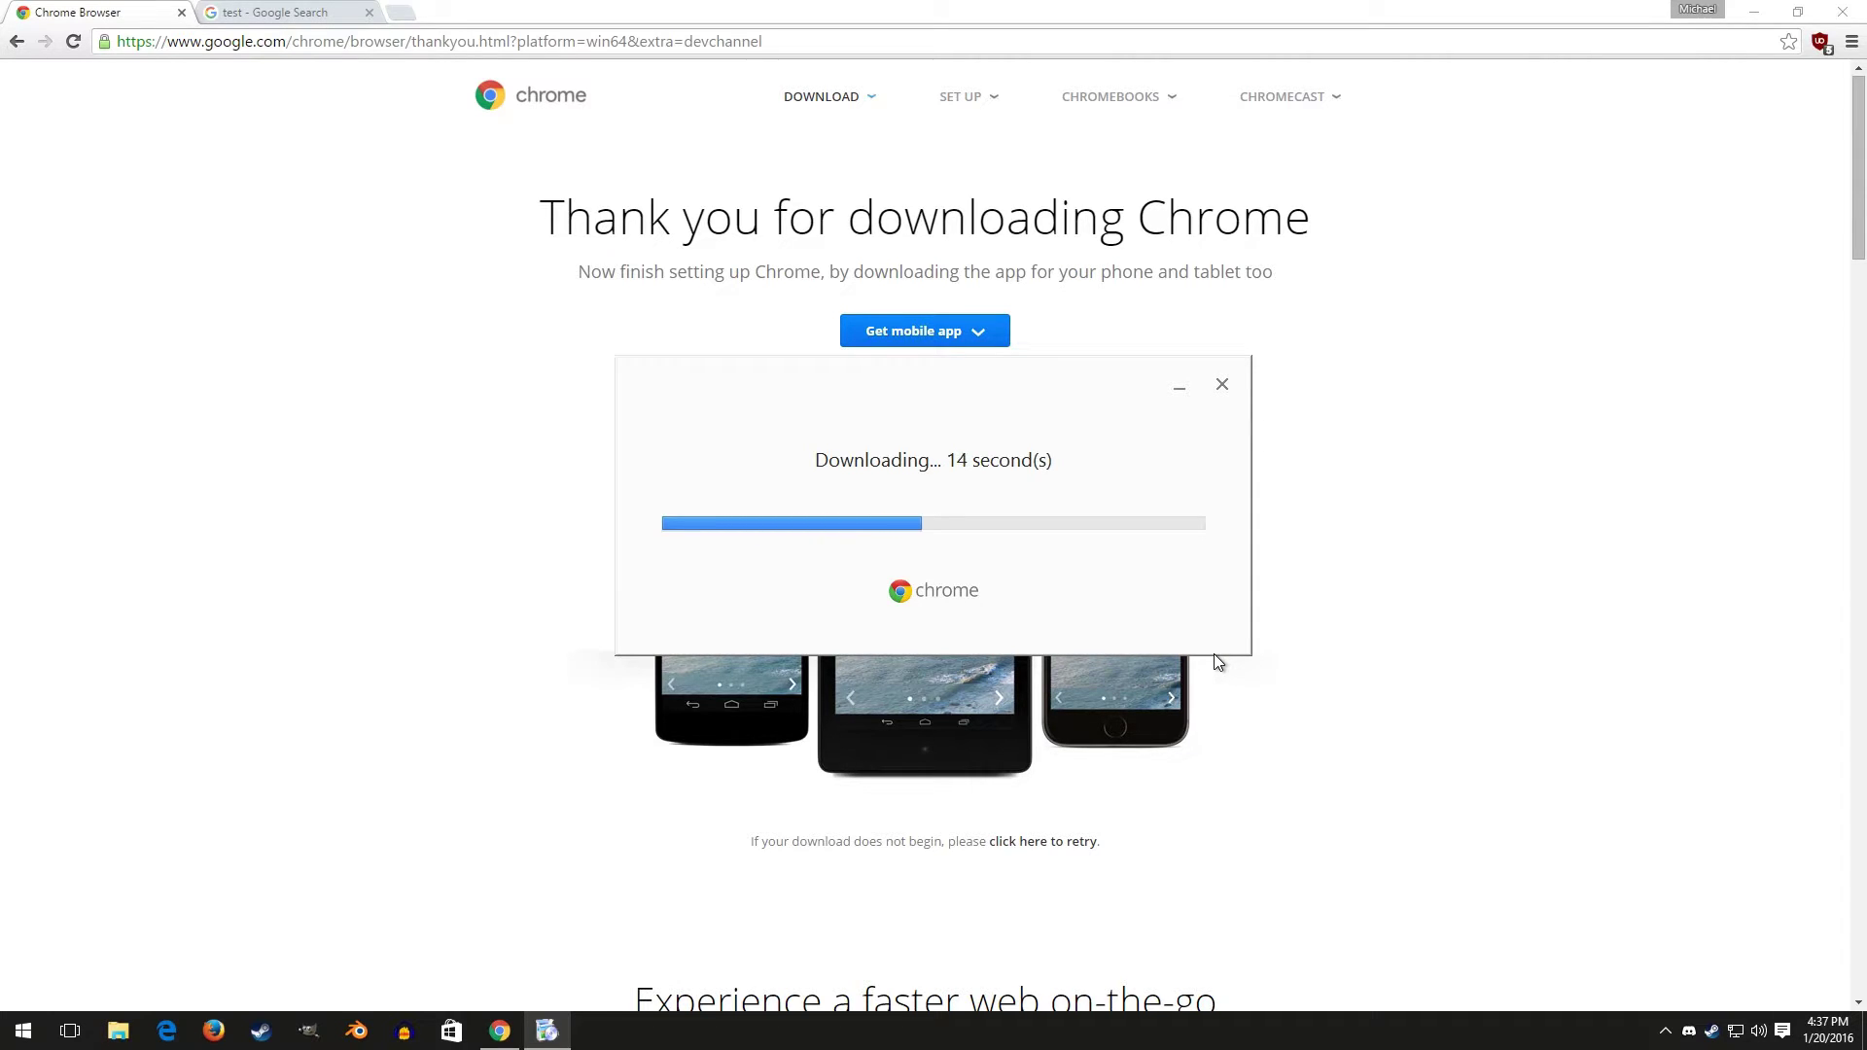
click(1842, 12)
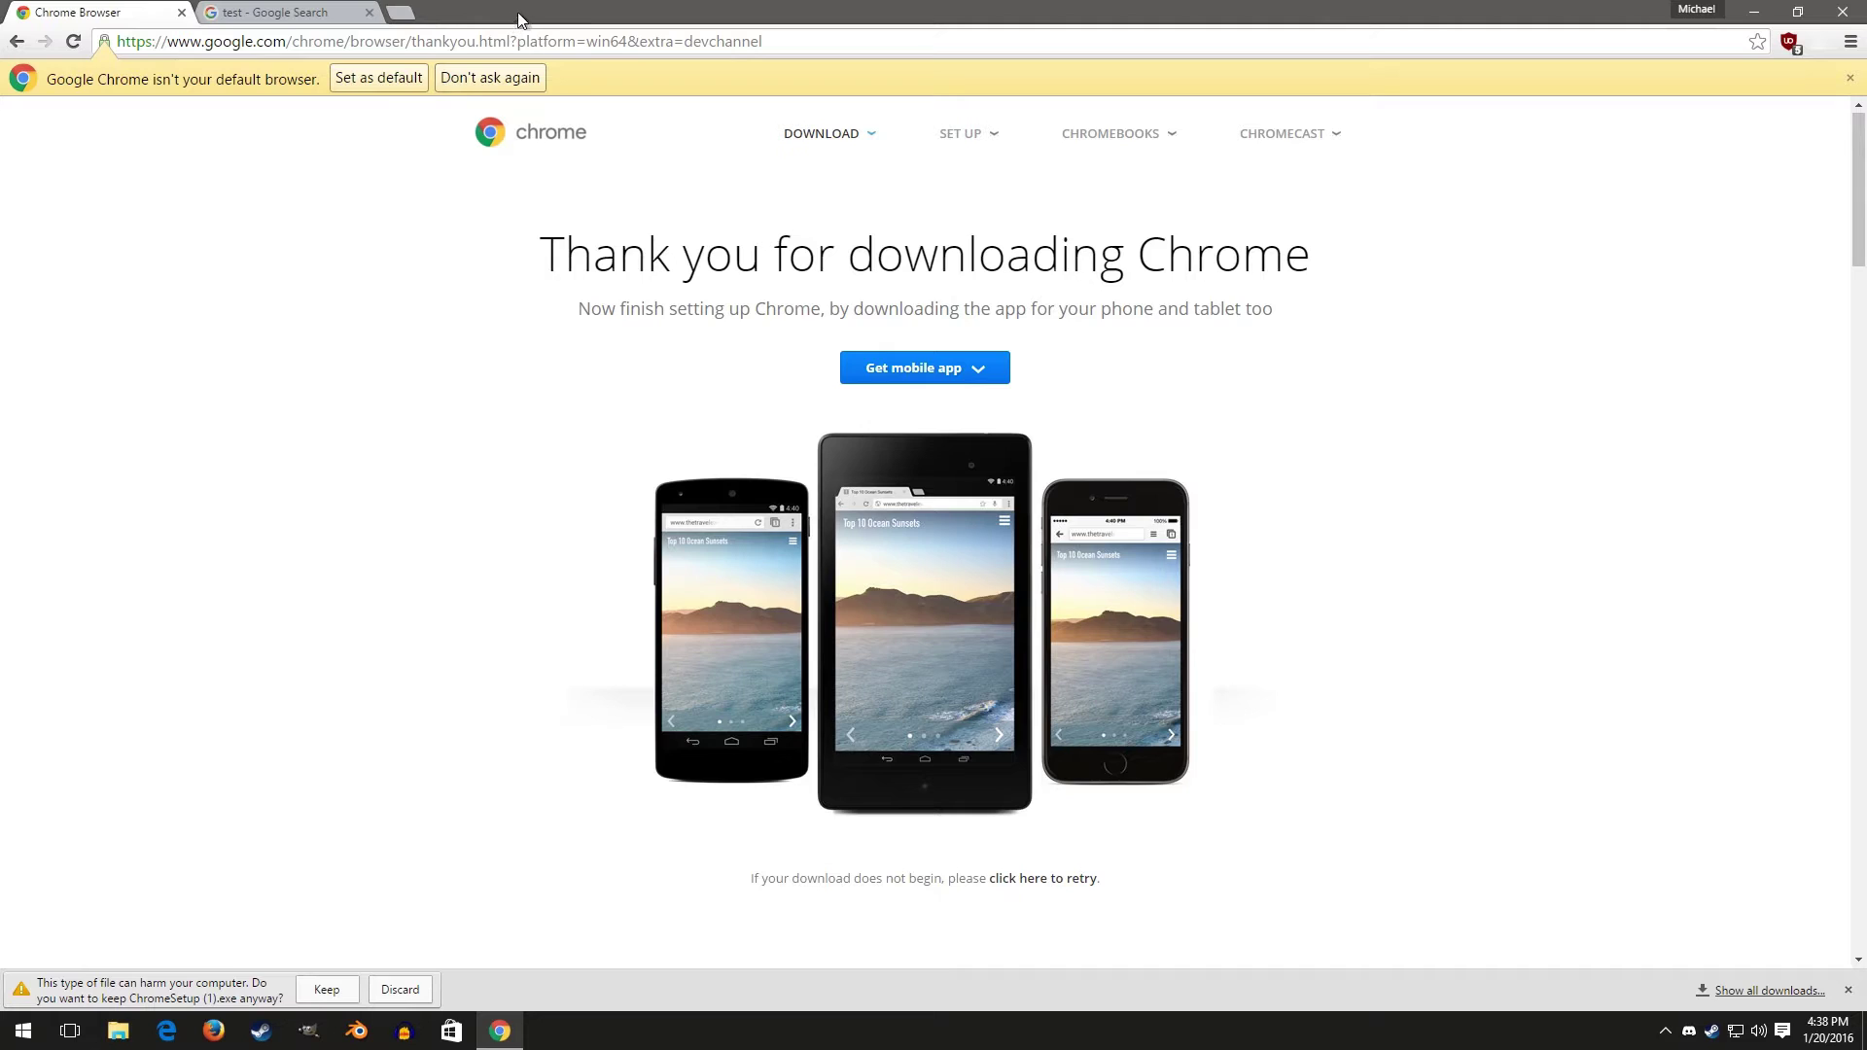
mouse_move(516, 13)
mouse_down()
mouse_move(542, 159)
mouse_move(564, 61)
mouse_move(526, 2)
mouse_up()
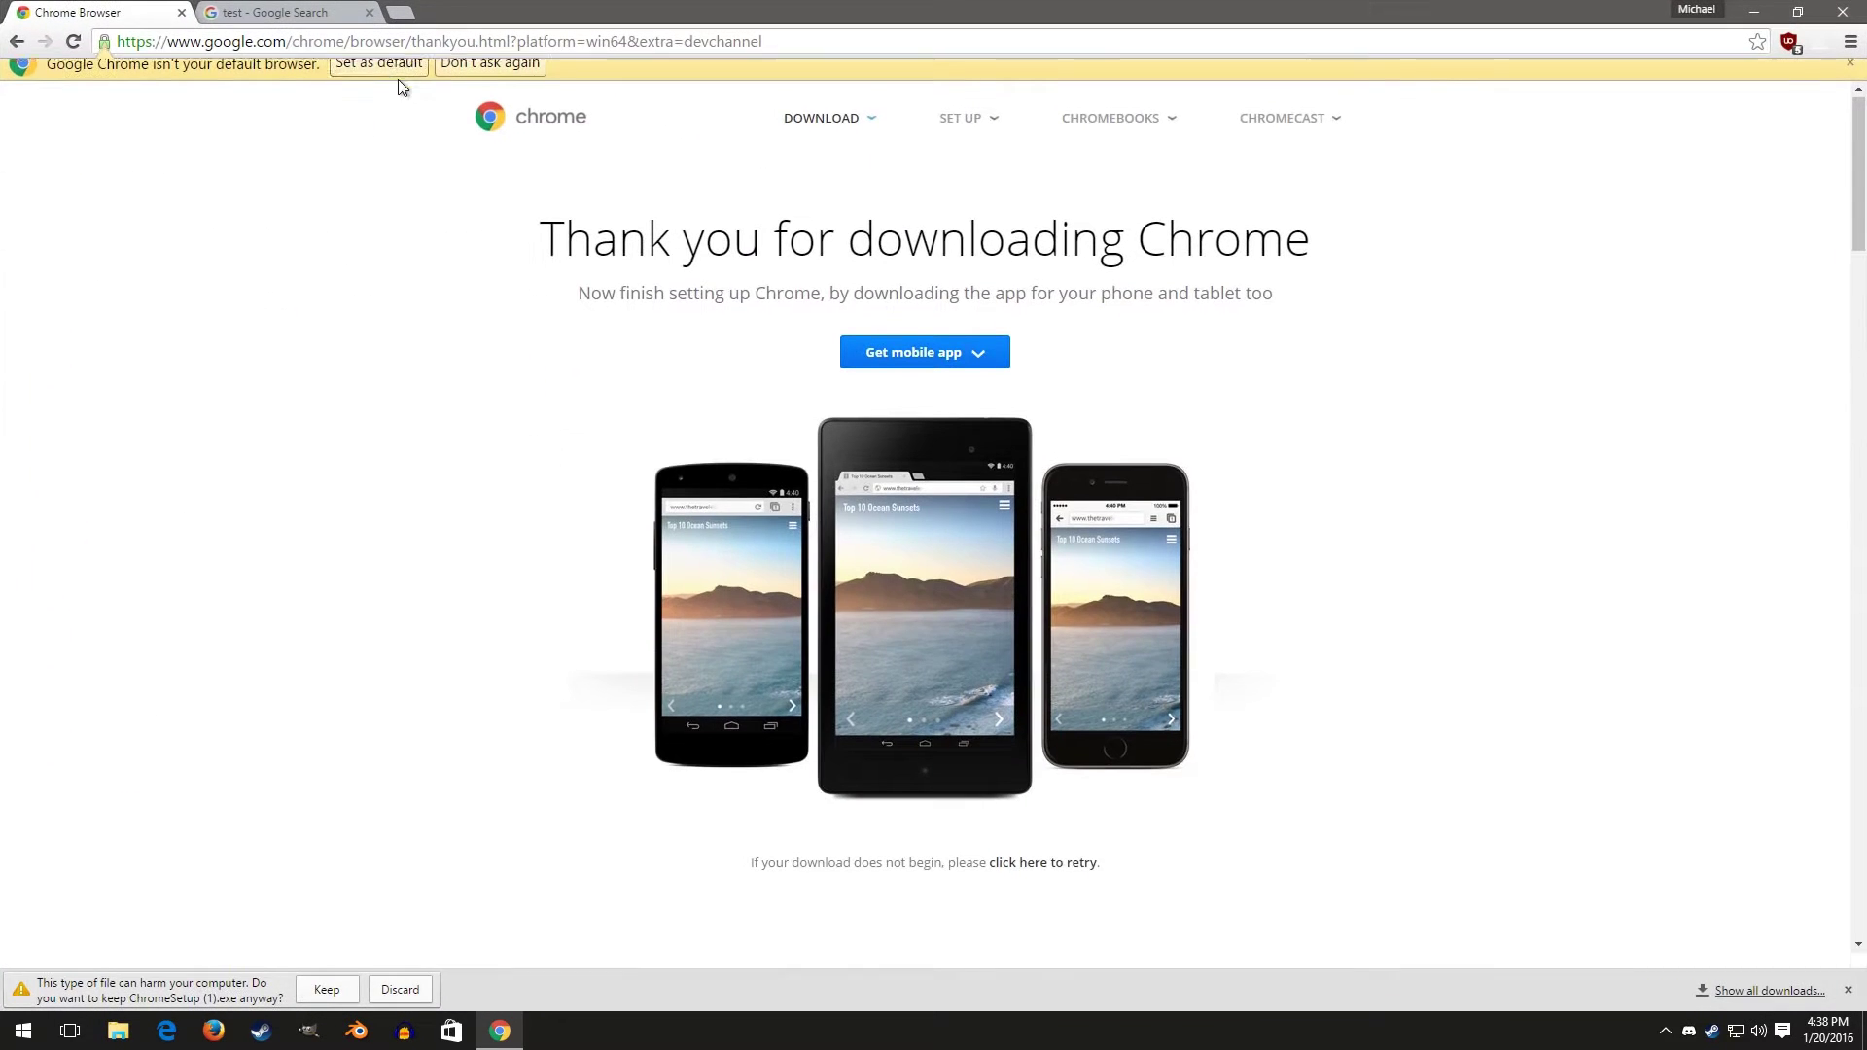
Make Google Chrome the default browser and close the 'test - Google Search' tab.
click(378, 78)
double_click(872, 540)
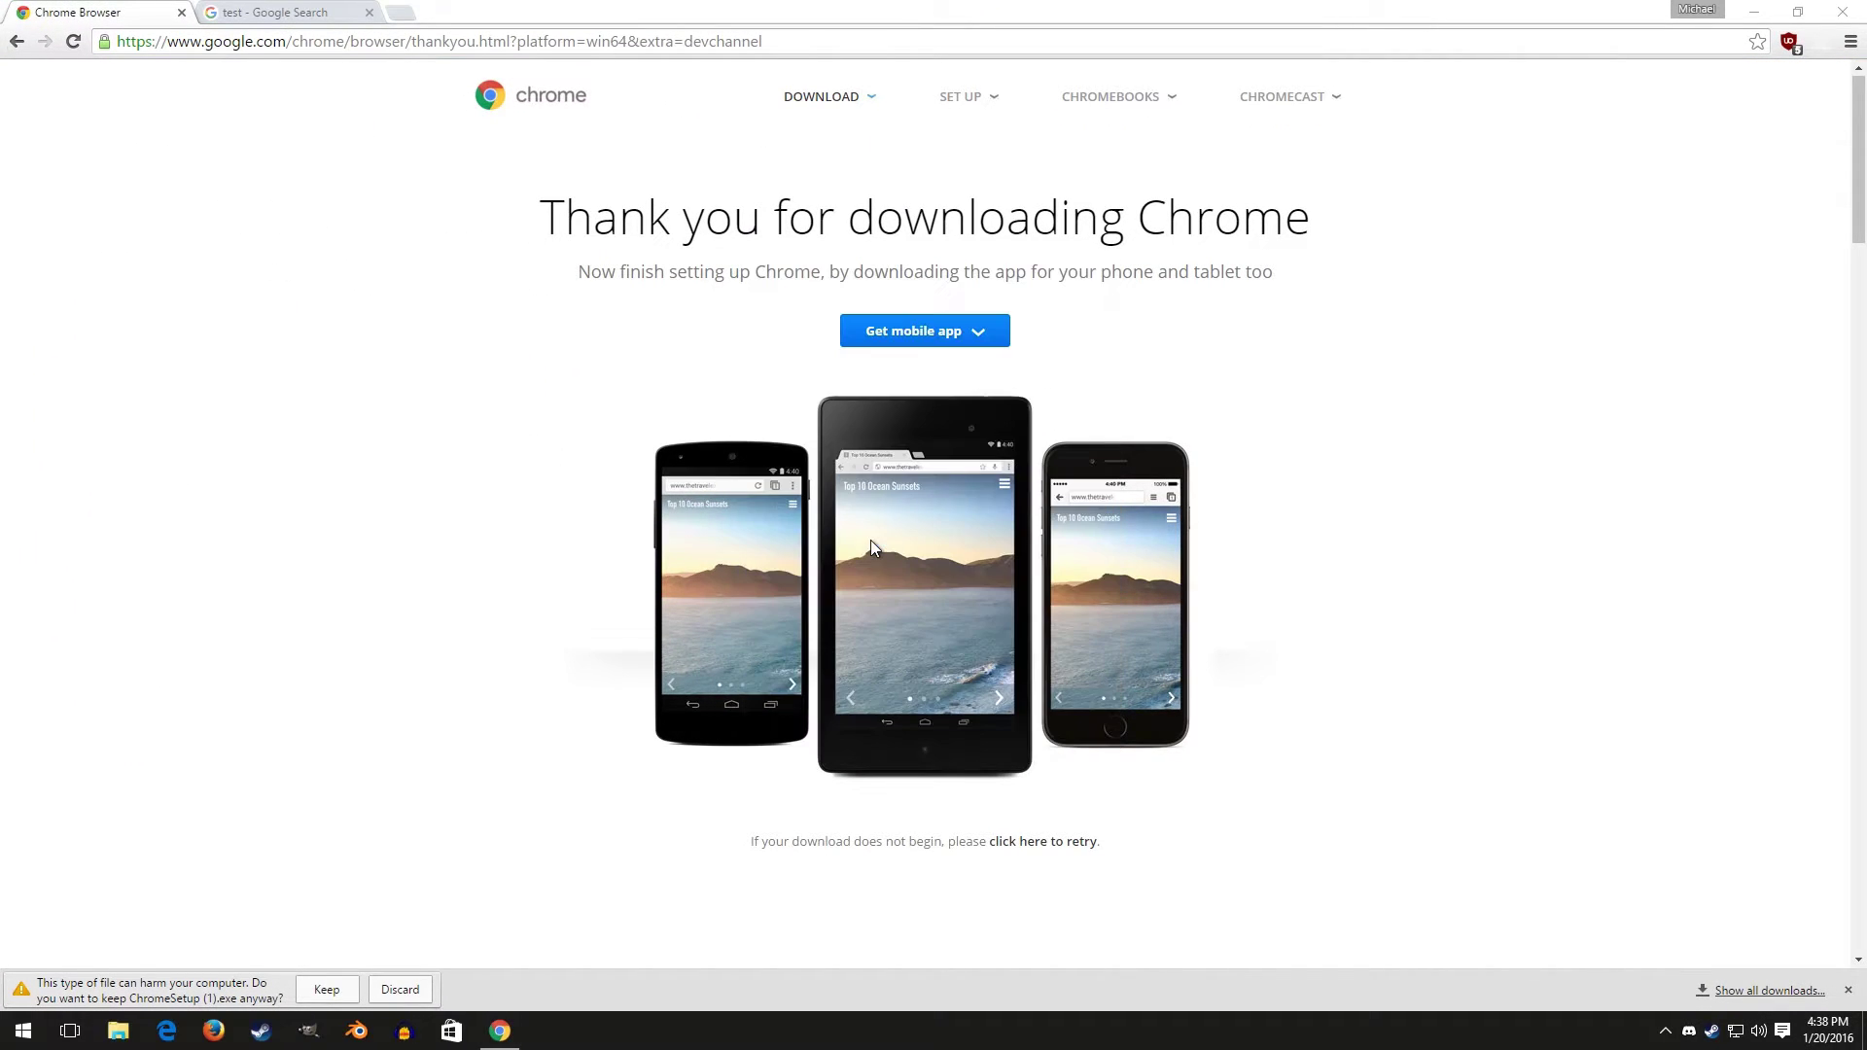
click(370, 14)
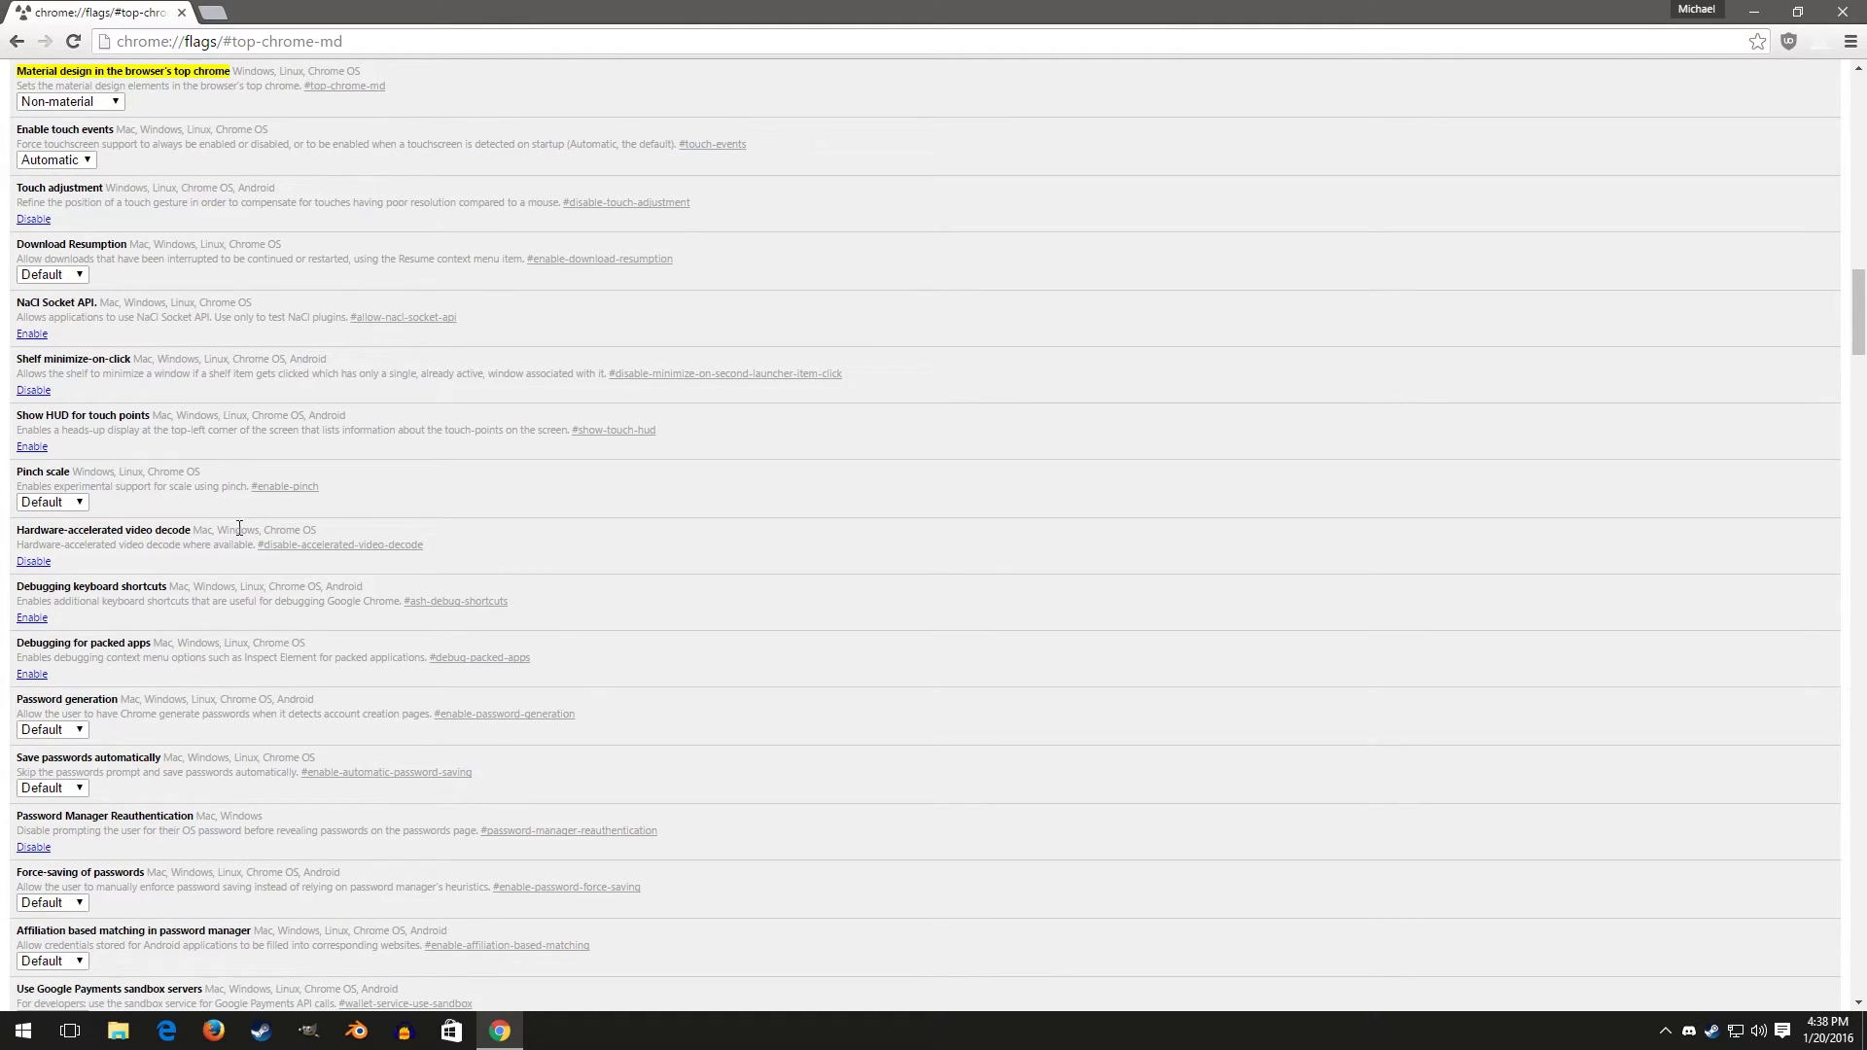
Set the 'Material design in the browser's top chrome' flag to Material, then restore the window to a smaller size.
click(114, 101)
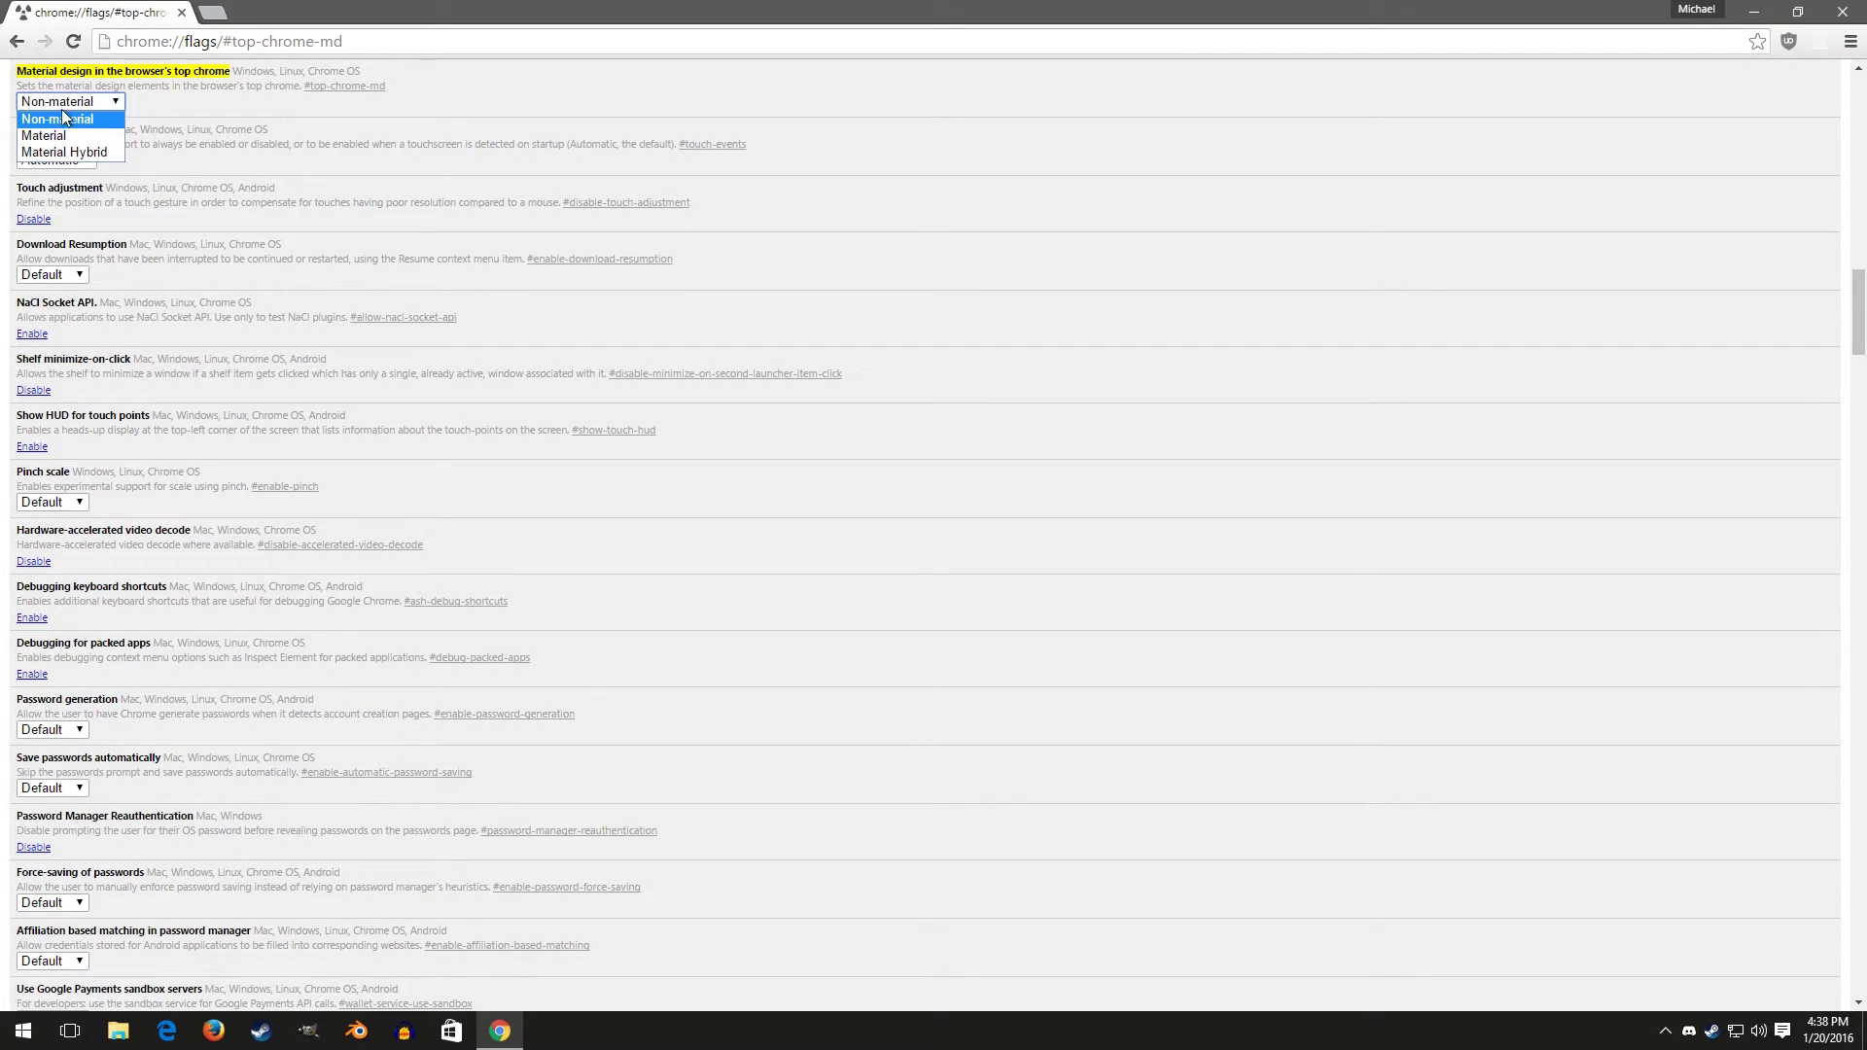
click(101, 138)
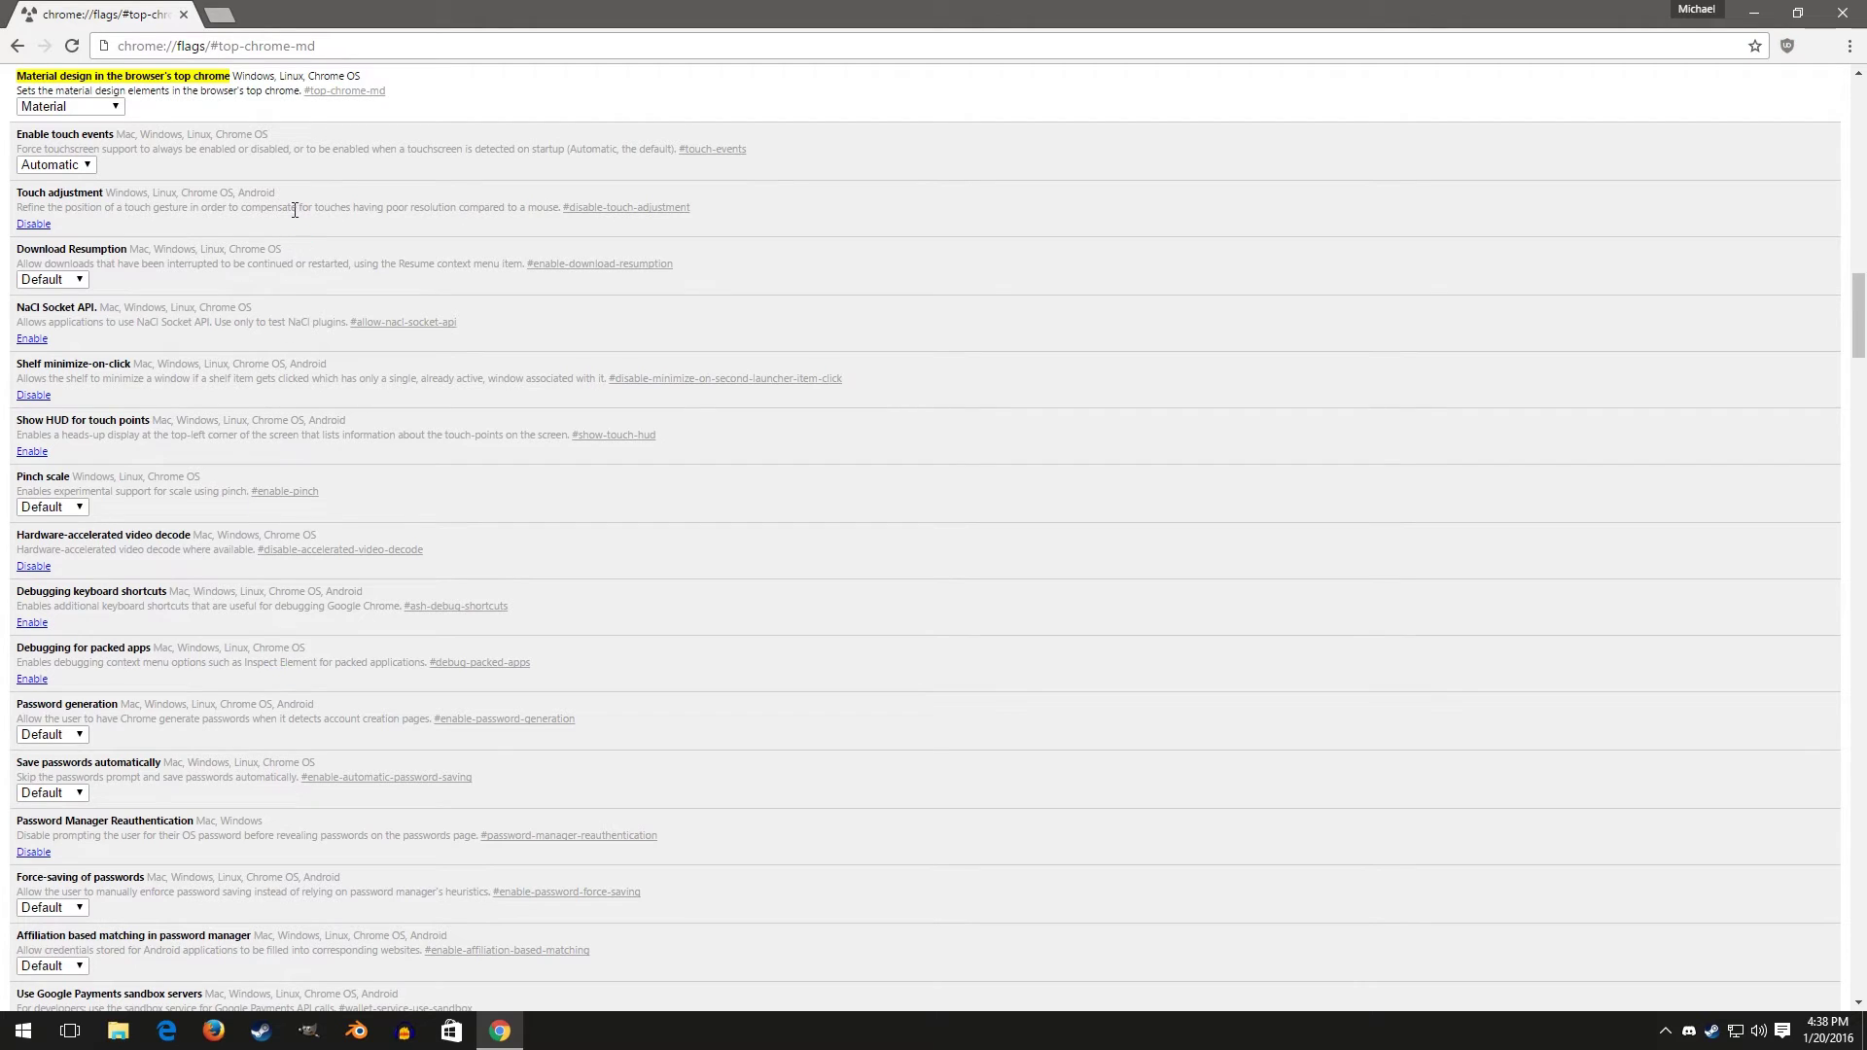
double_click(312, 19)
Move the relaunched Chrome window further toward the right.
drag(678, 108, 797, 0)
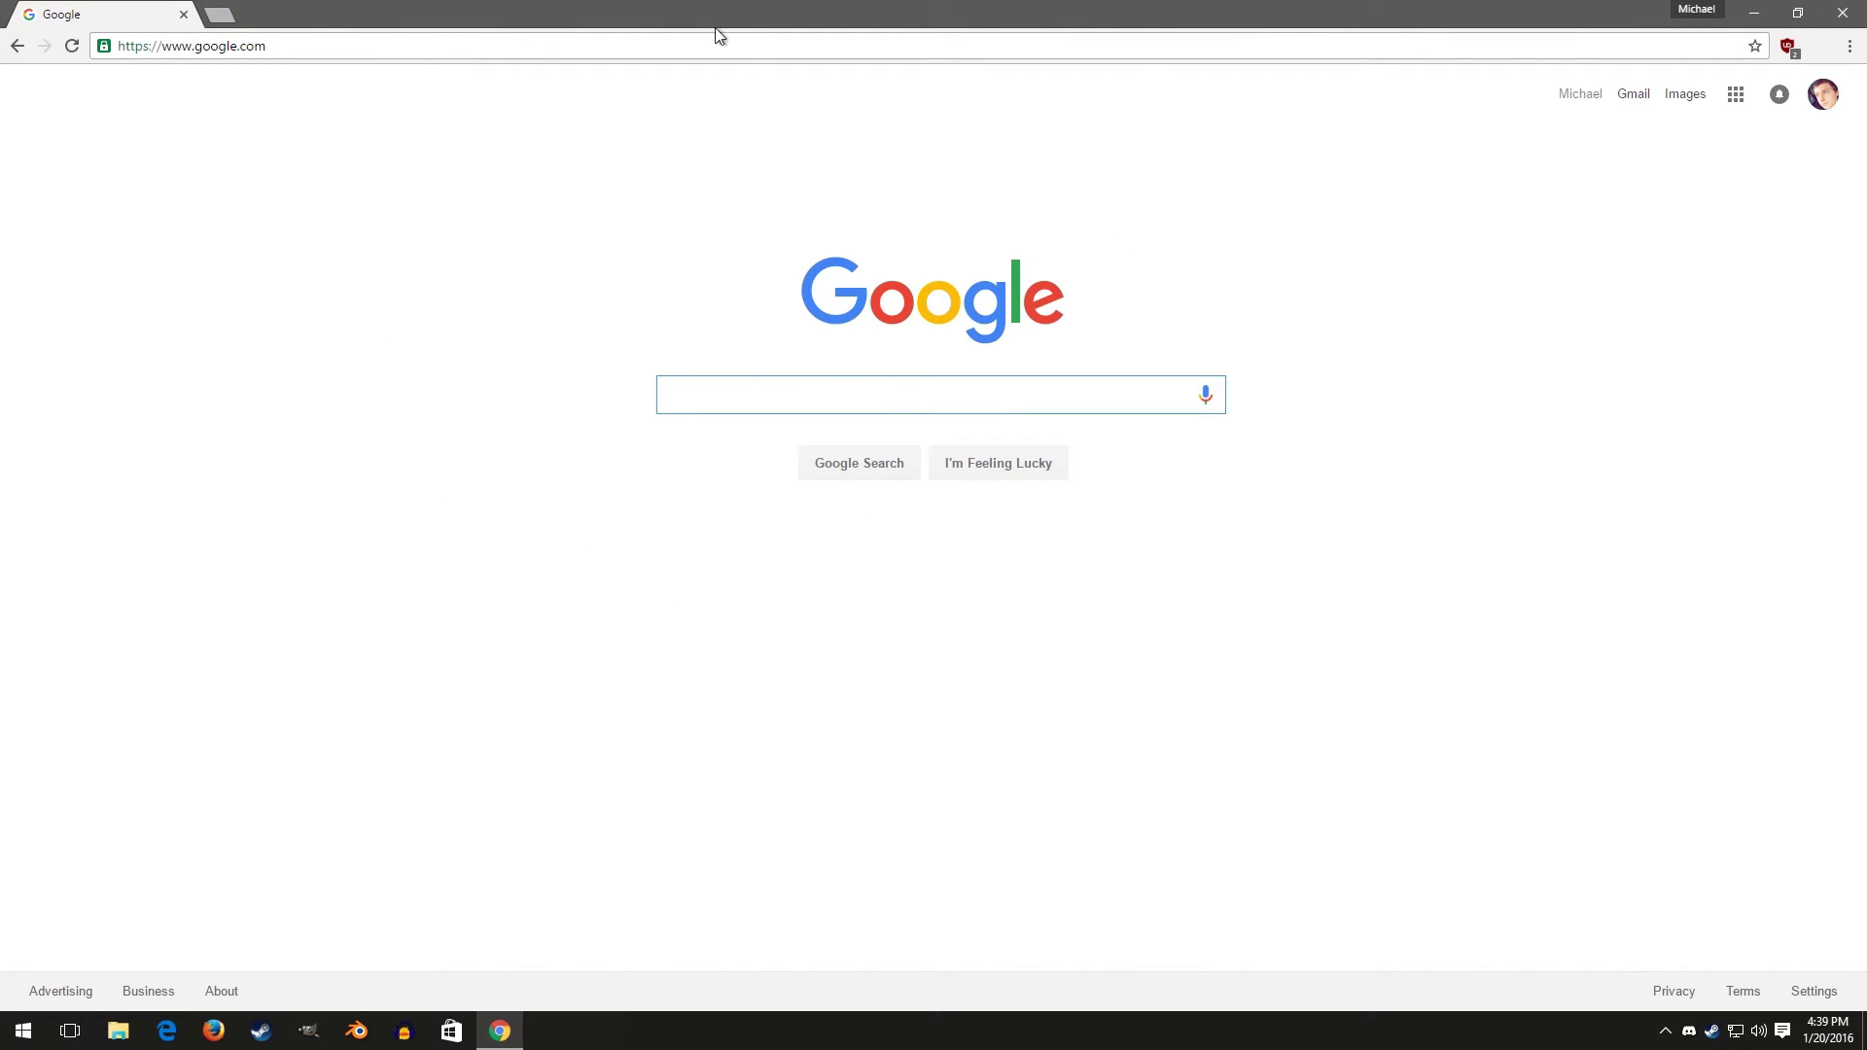
Restore Chrome to a window and open Windows Personalize > Colors settings from the desktop.
double_click(597, 11)
drag(601, 36, 746, 59)
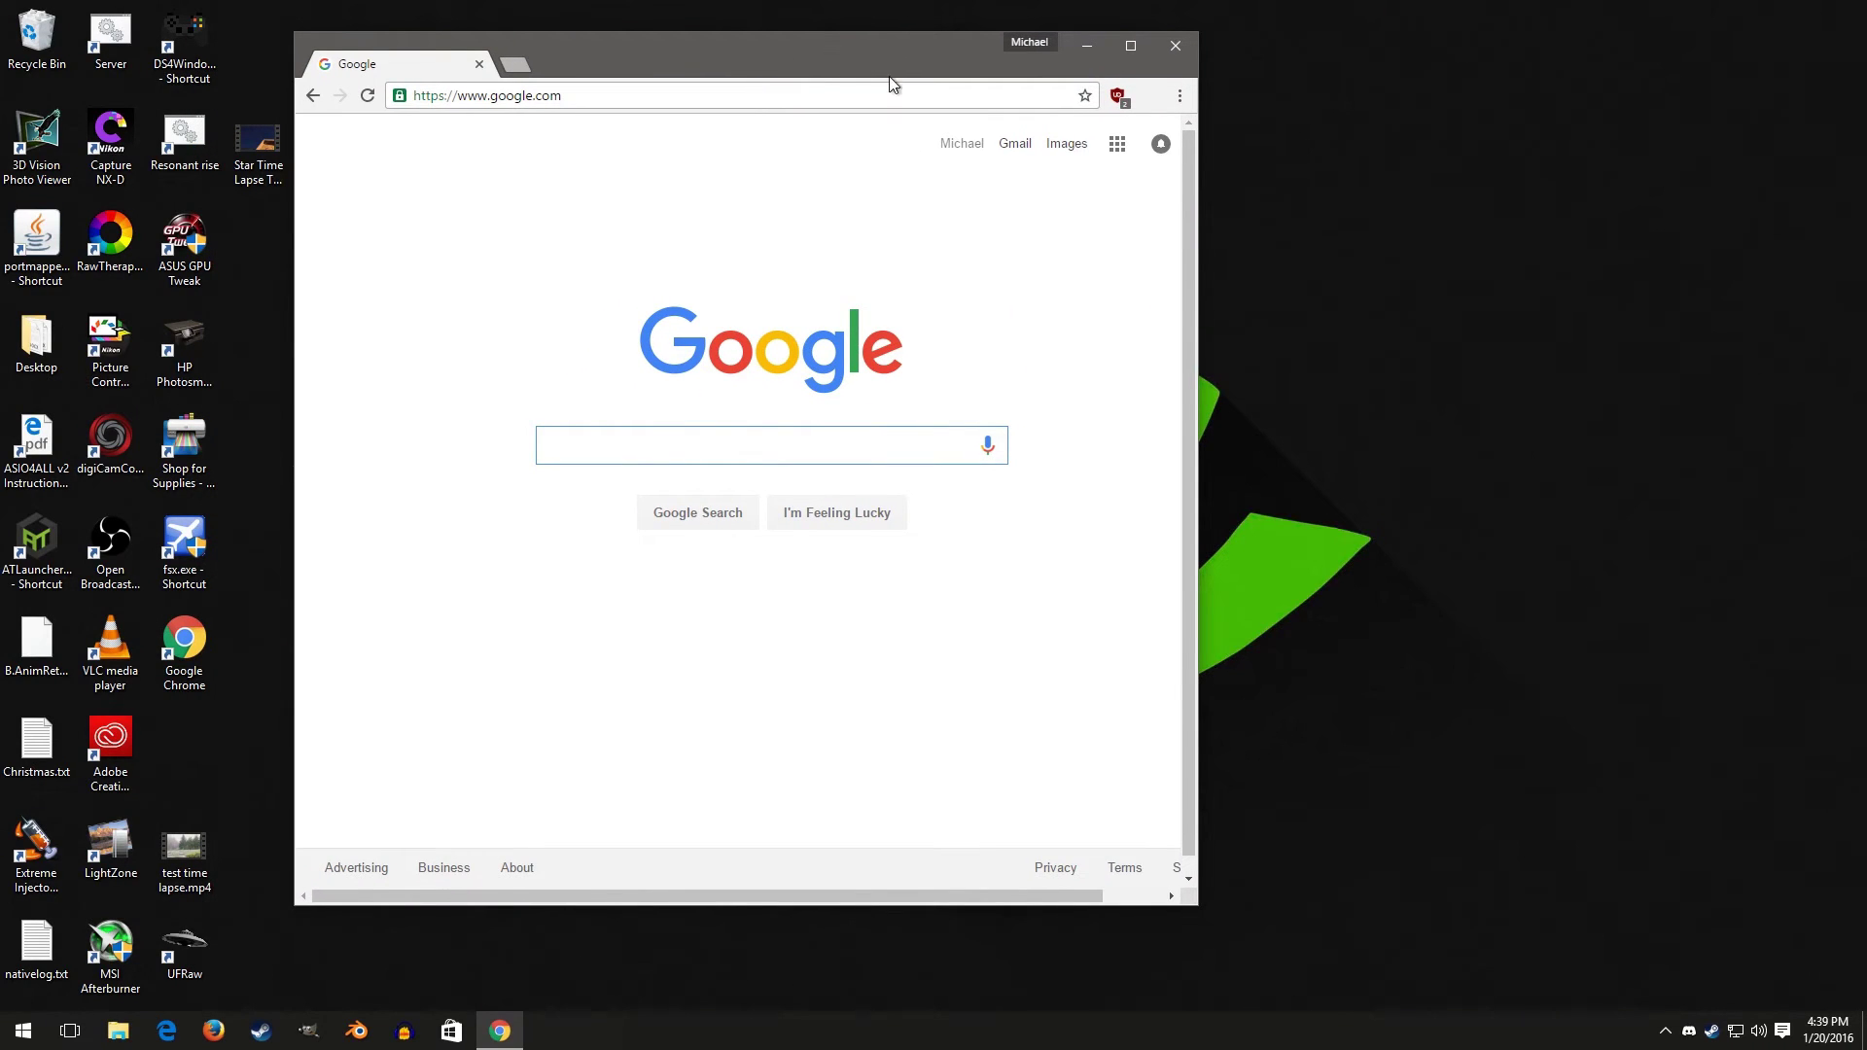
click(1336, 790)
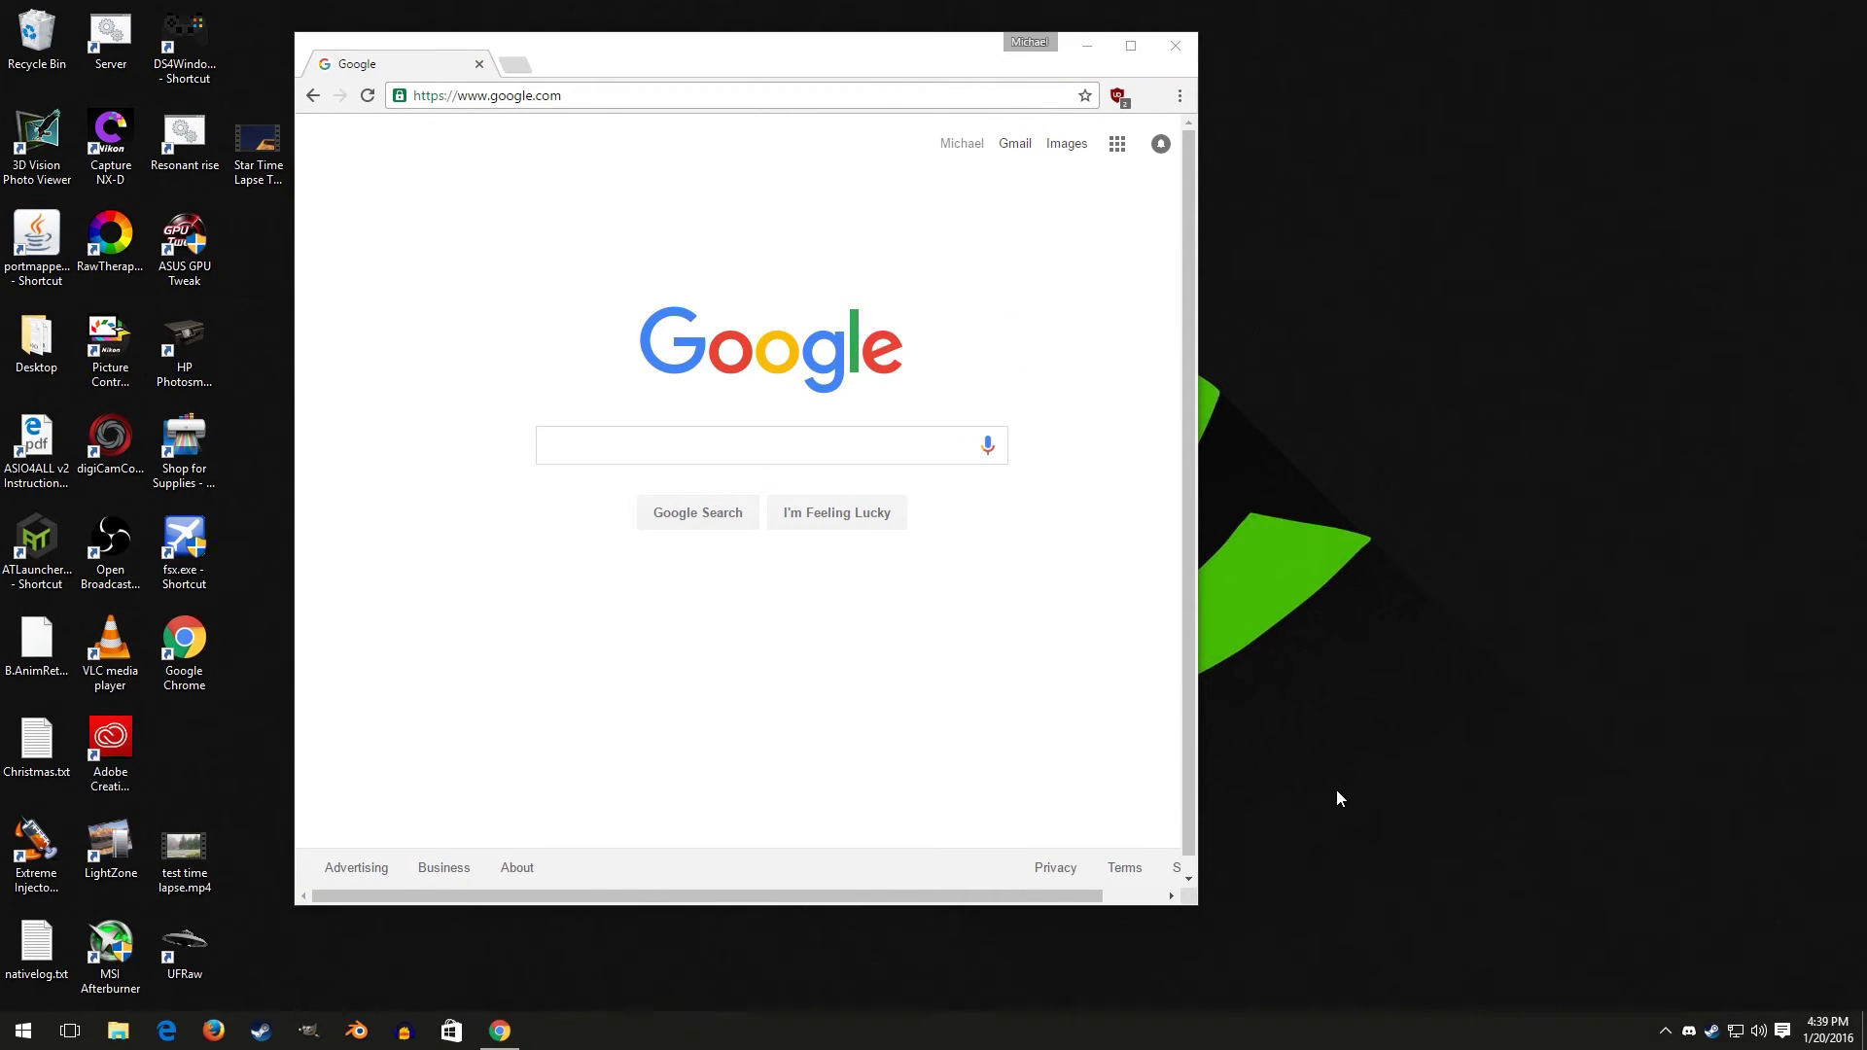
right_click(1334, 790)
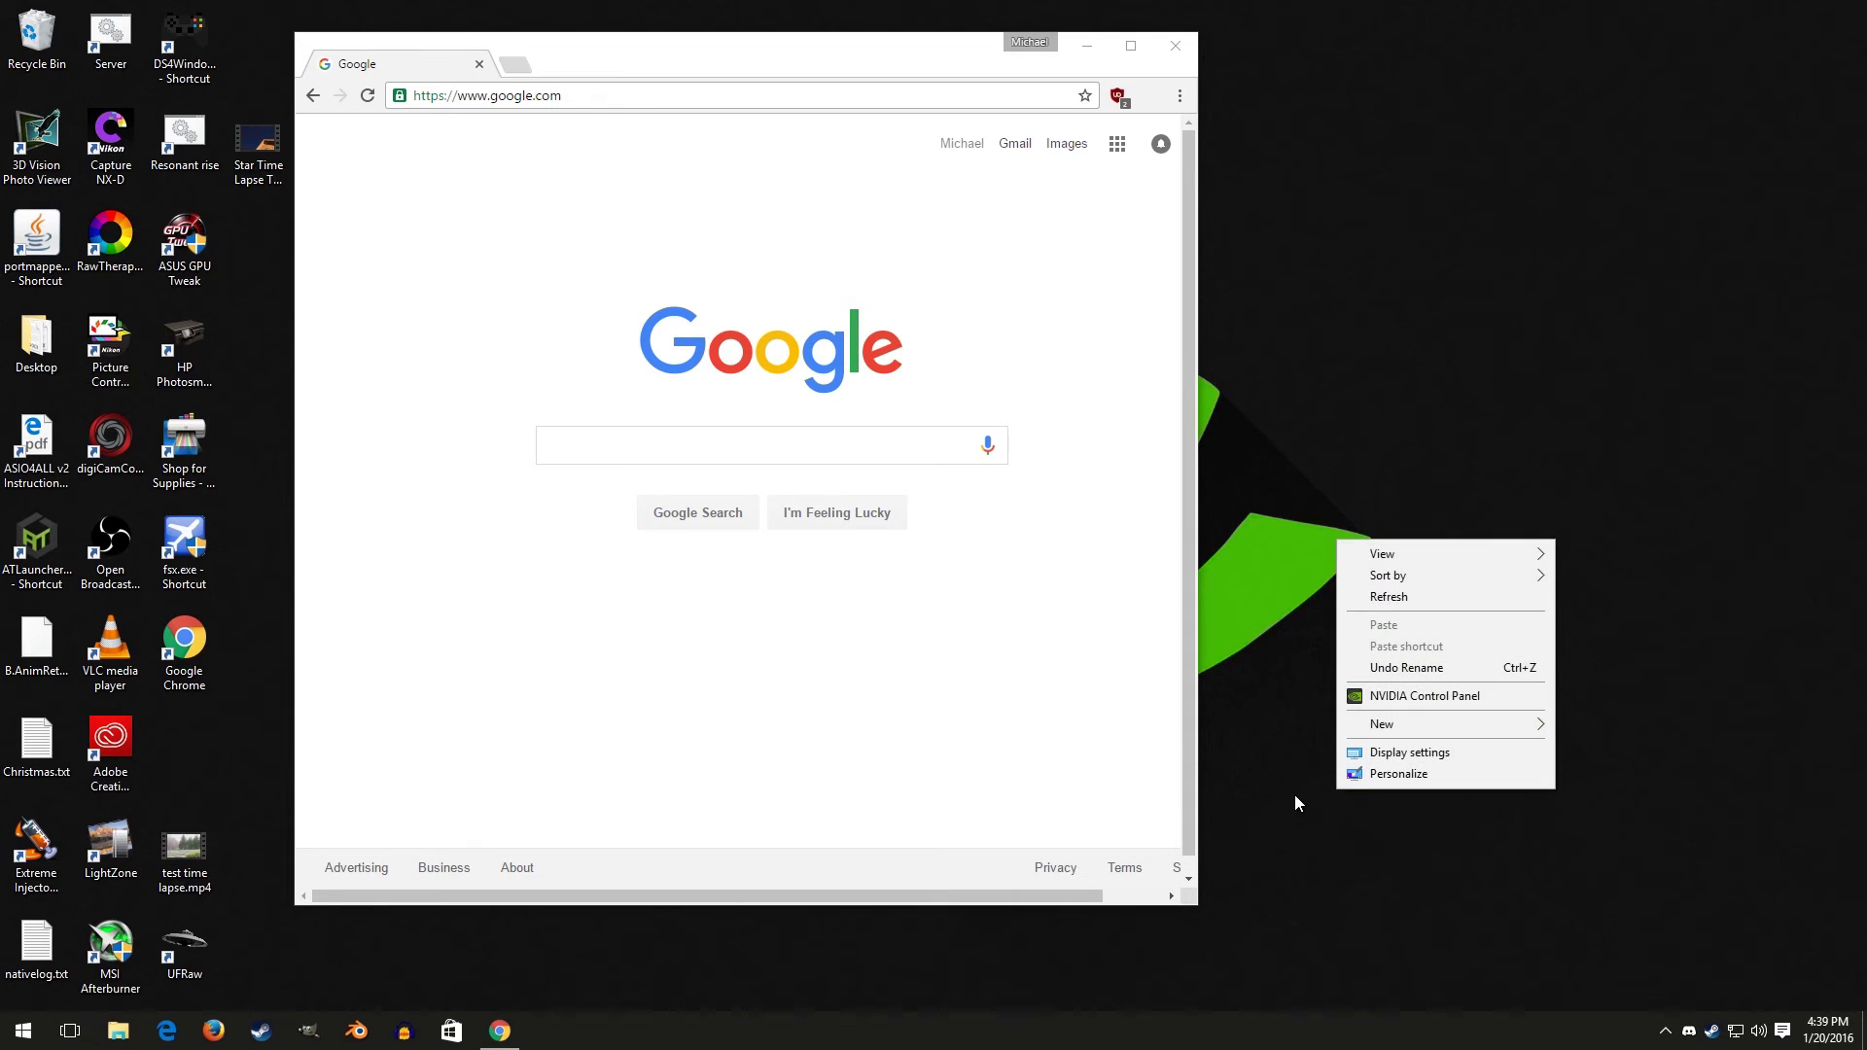
click(1386, 780)
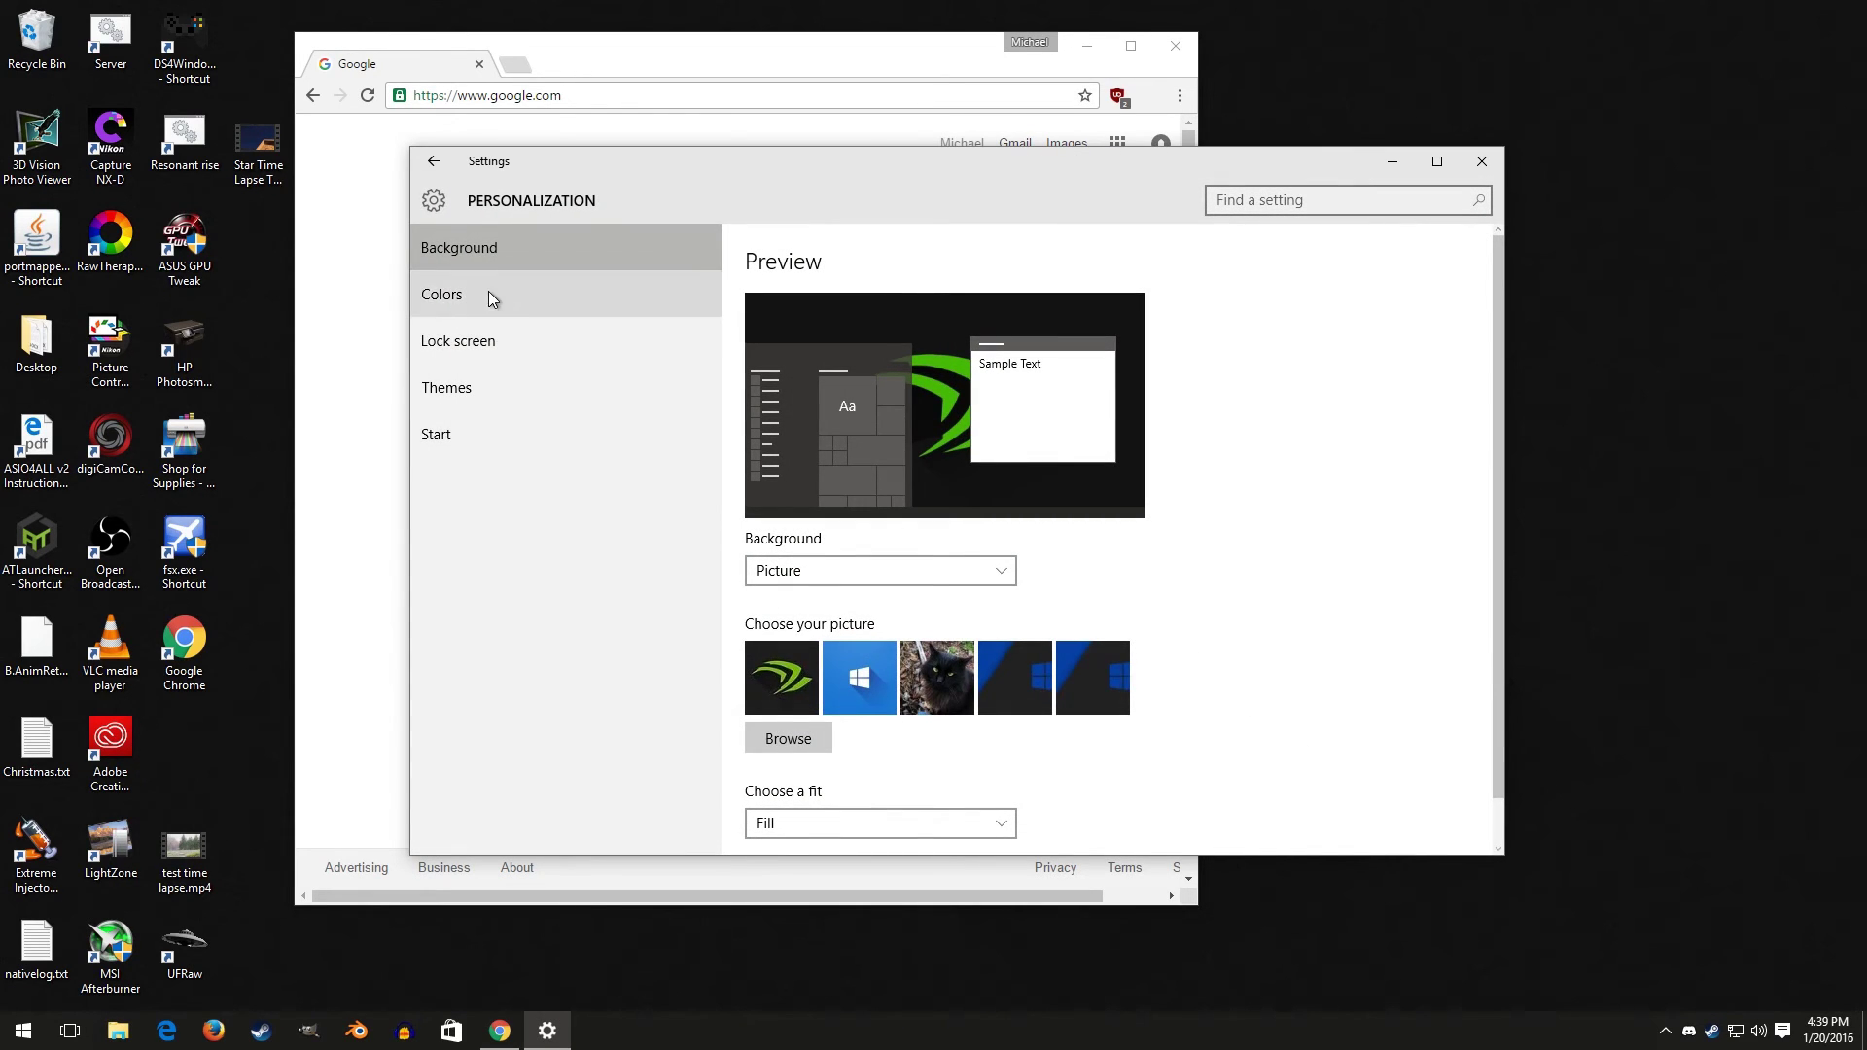
click(488, 292)
drag(1027, 189, 1308, 92)
Make blue the Windows accent colour and check Chrome's blue-tinted title bar.
click(1177, 612)
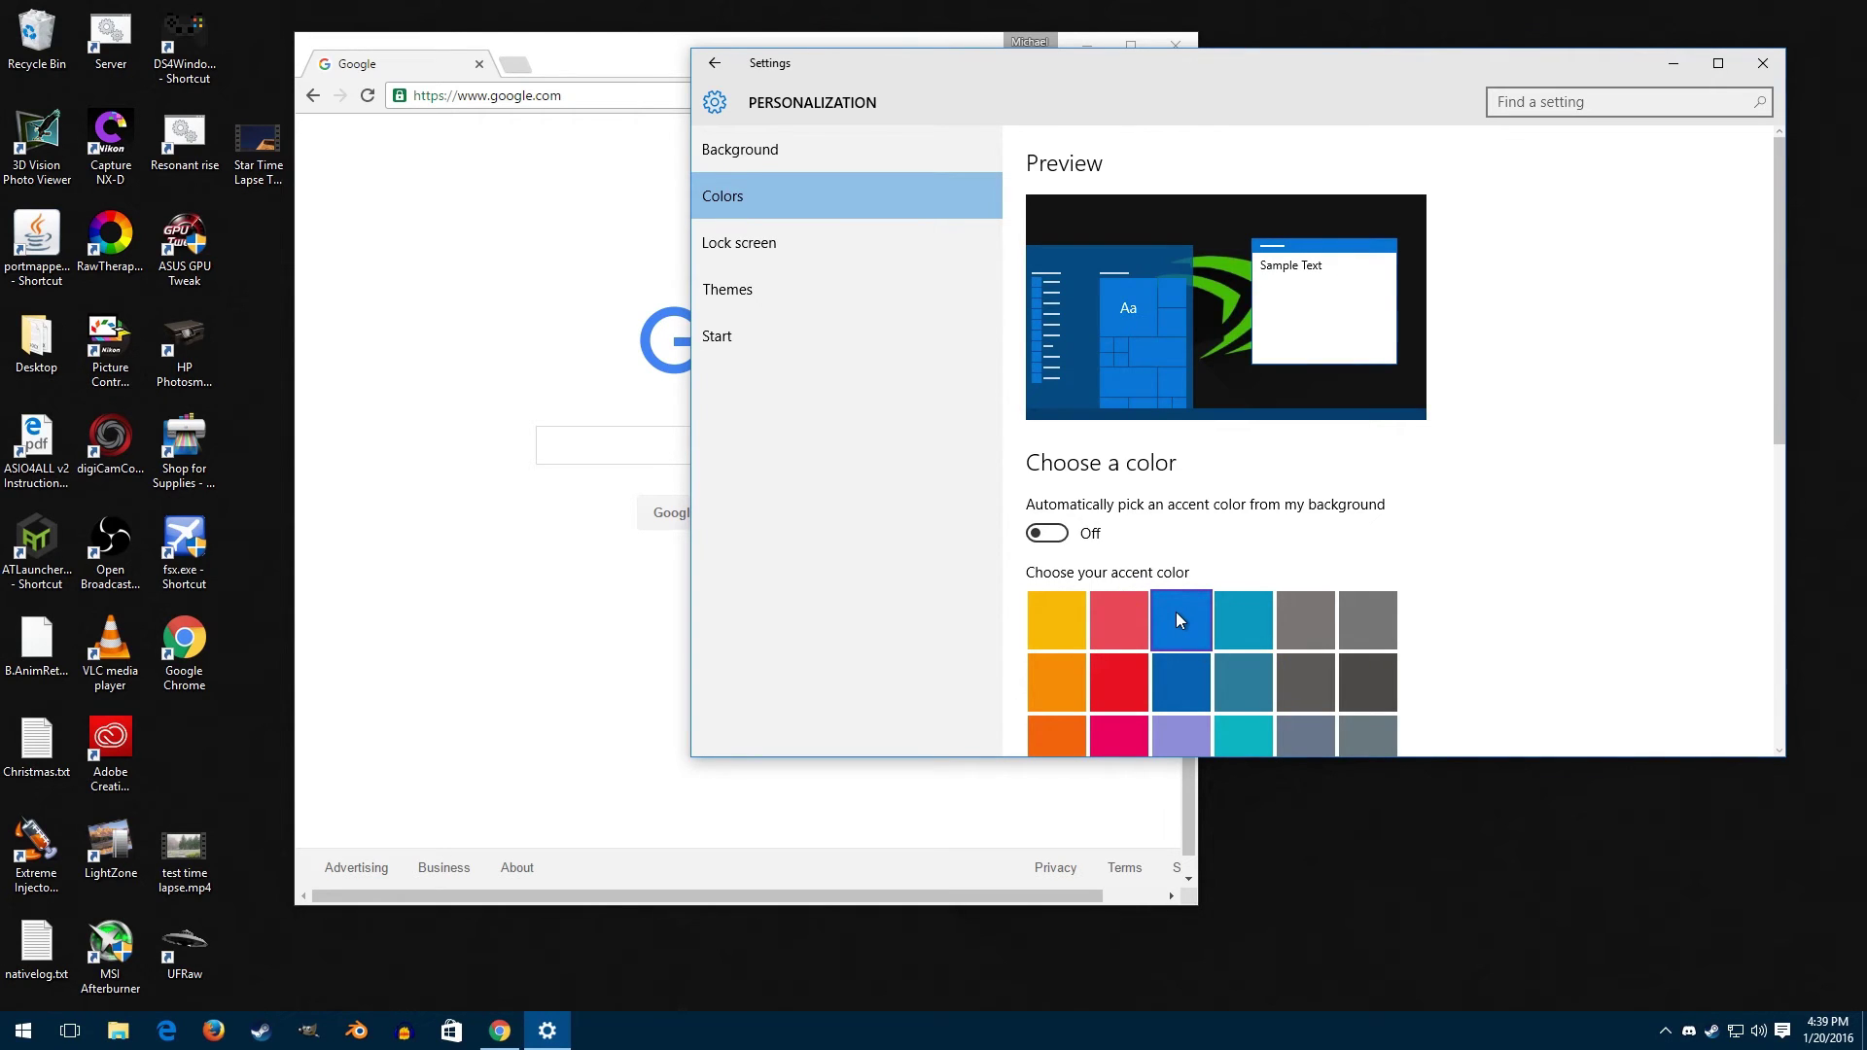
click(622, 65)
mouse_move(726, 54)
mouse_down()
mouse_move(945, 97)
mouse_move(745, 67)
mouse_up()
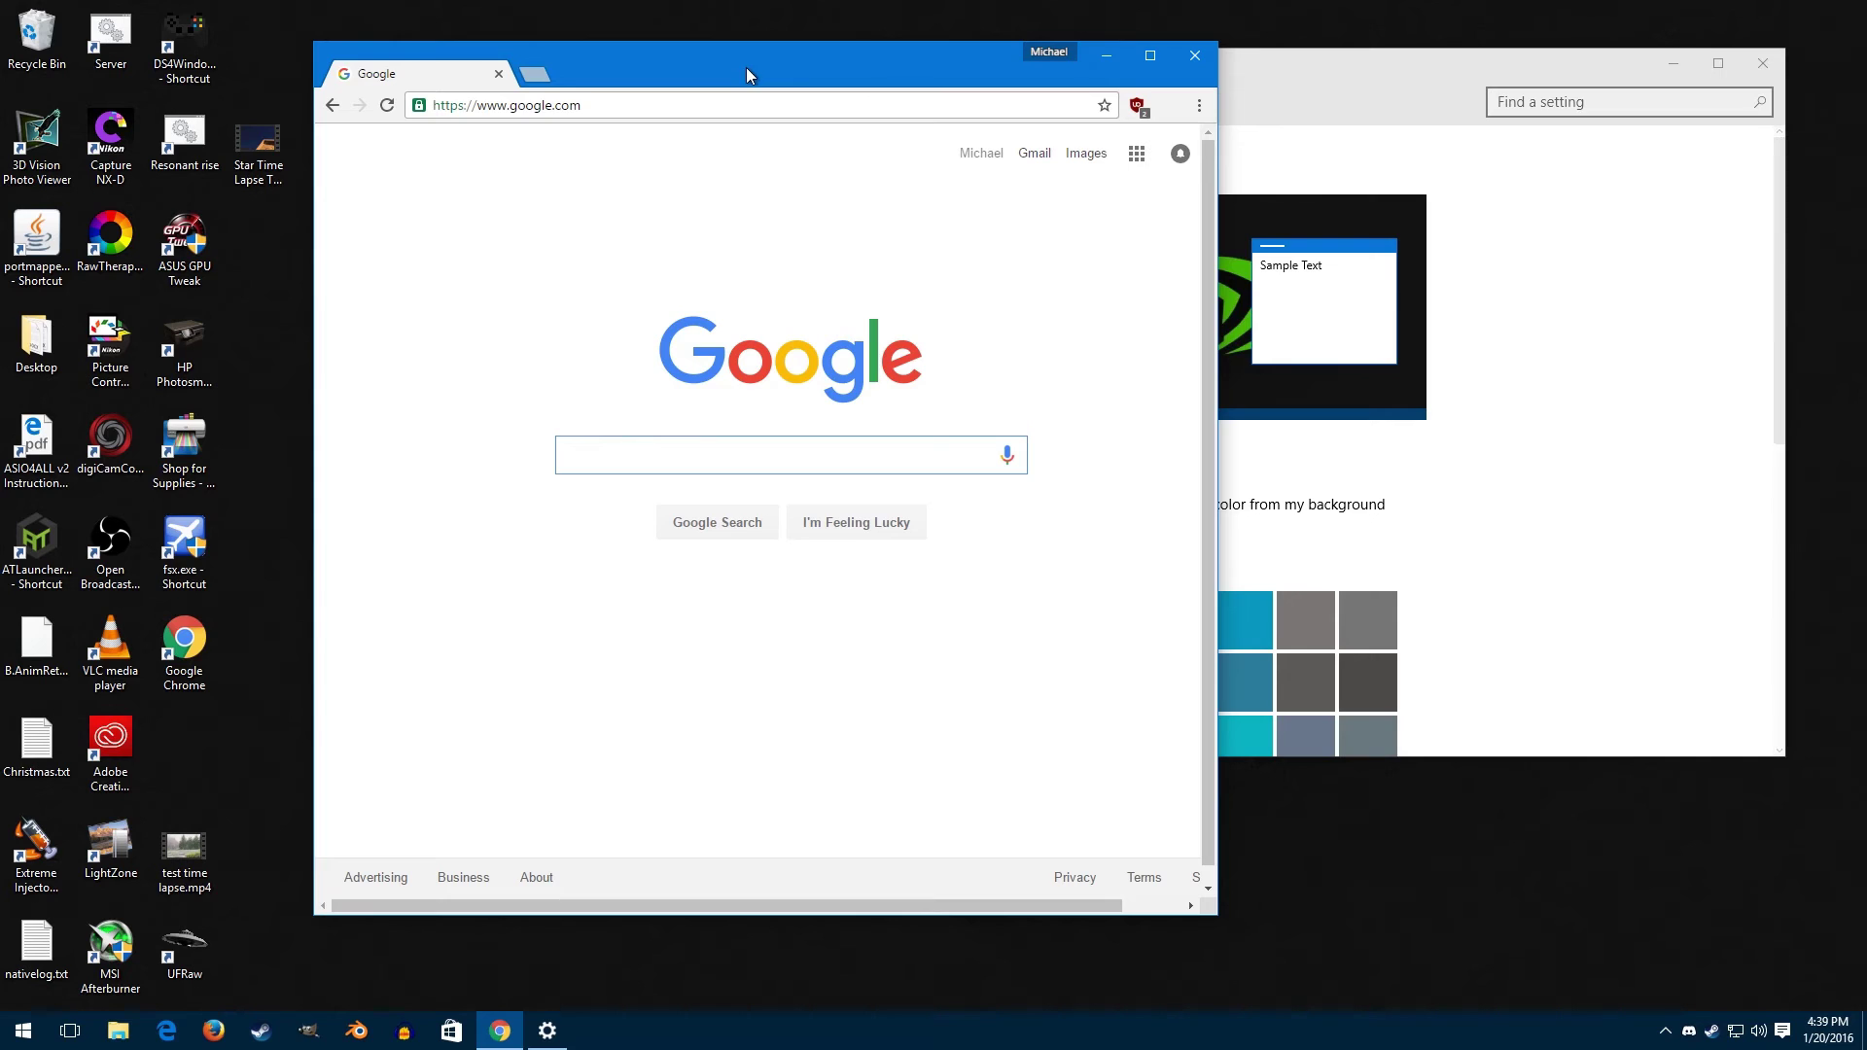
click(1664, 418)
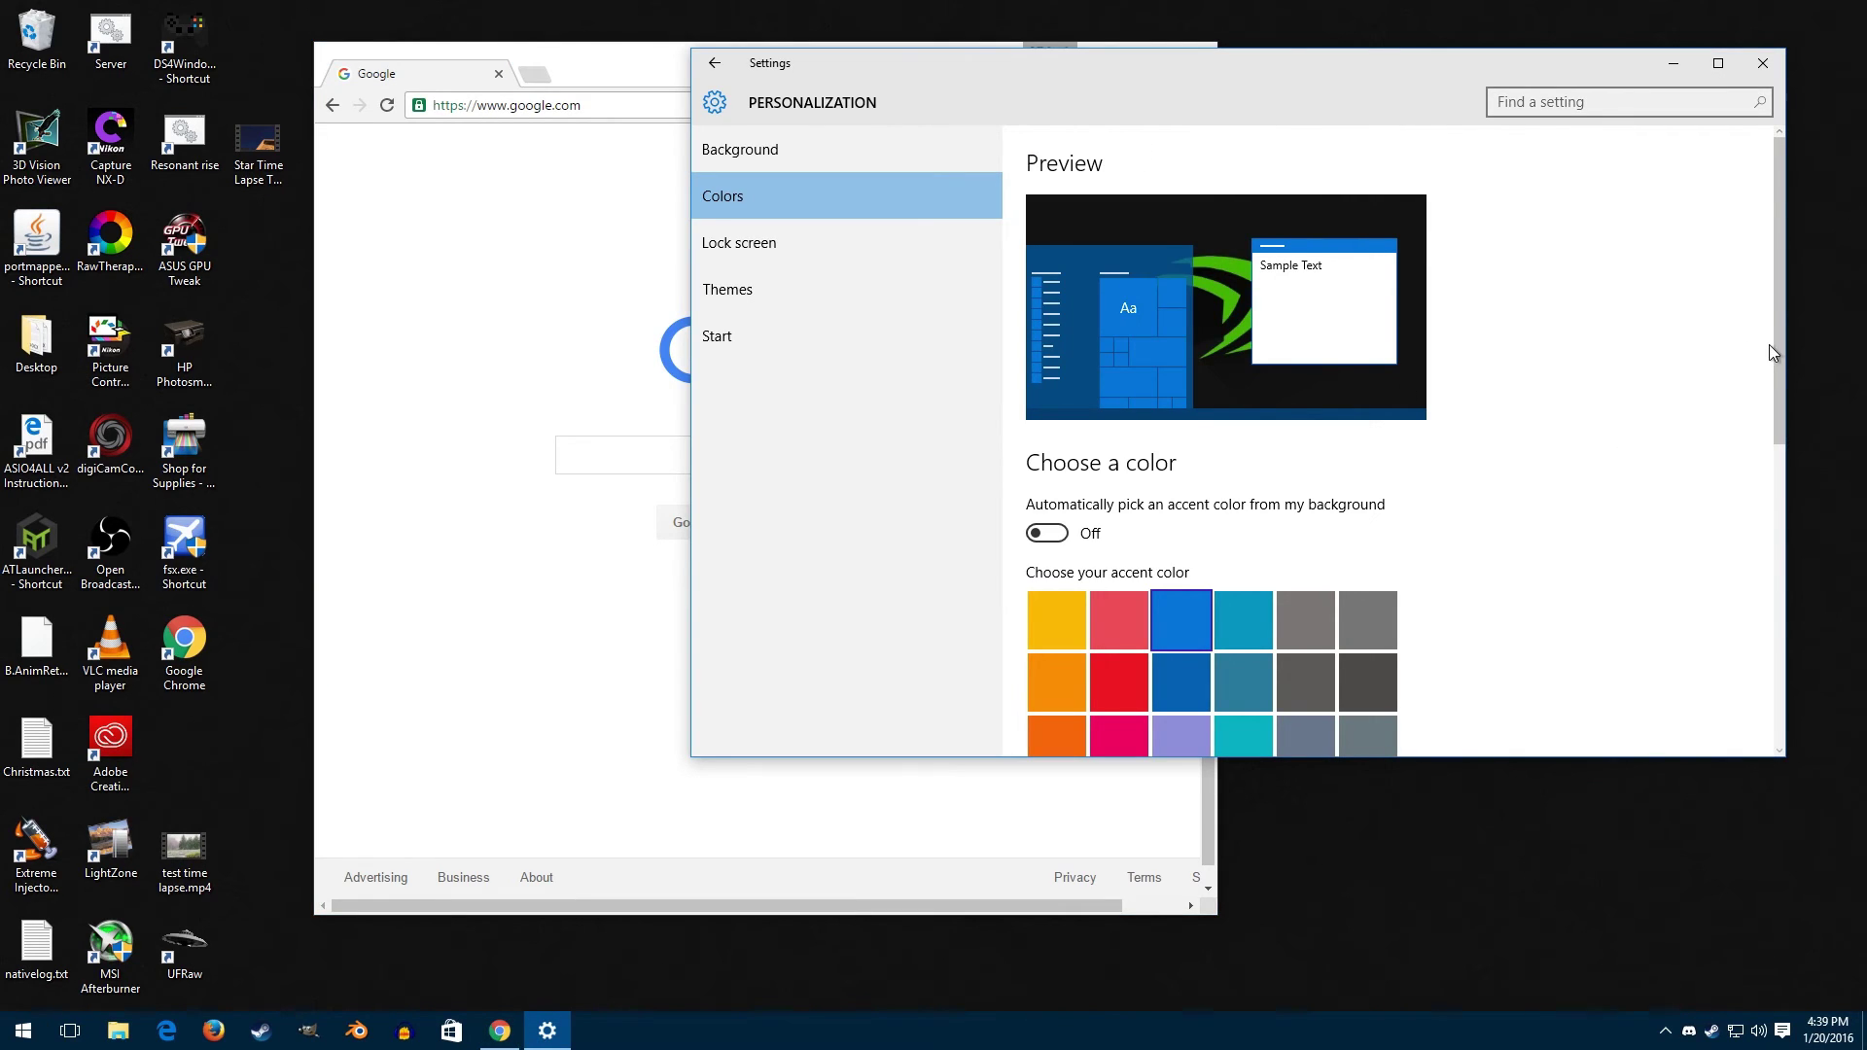
click(523, 334)
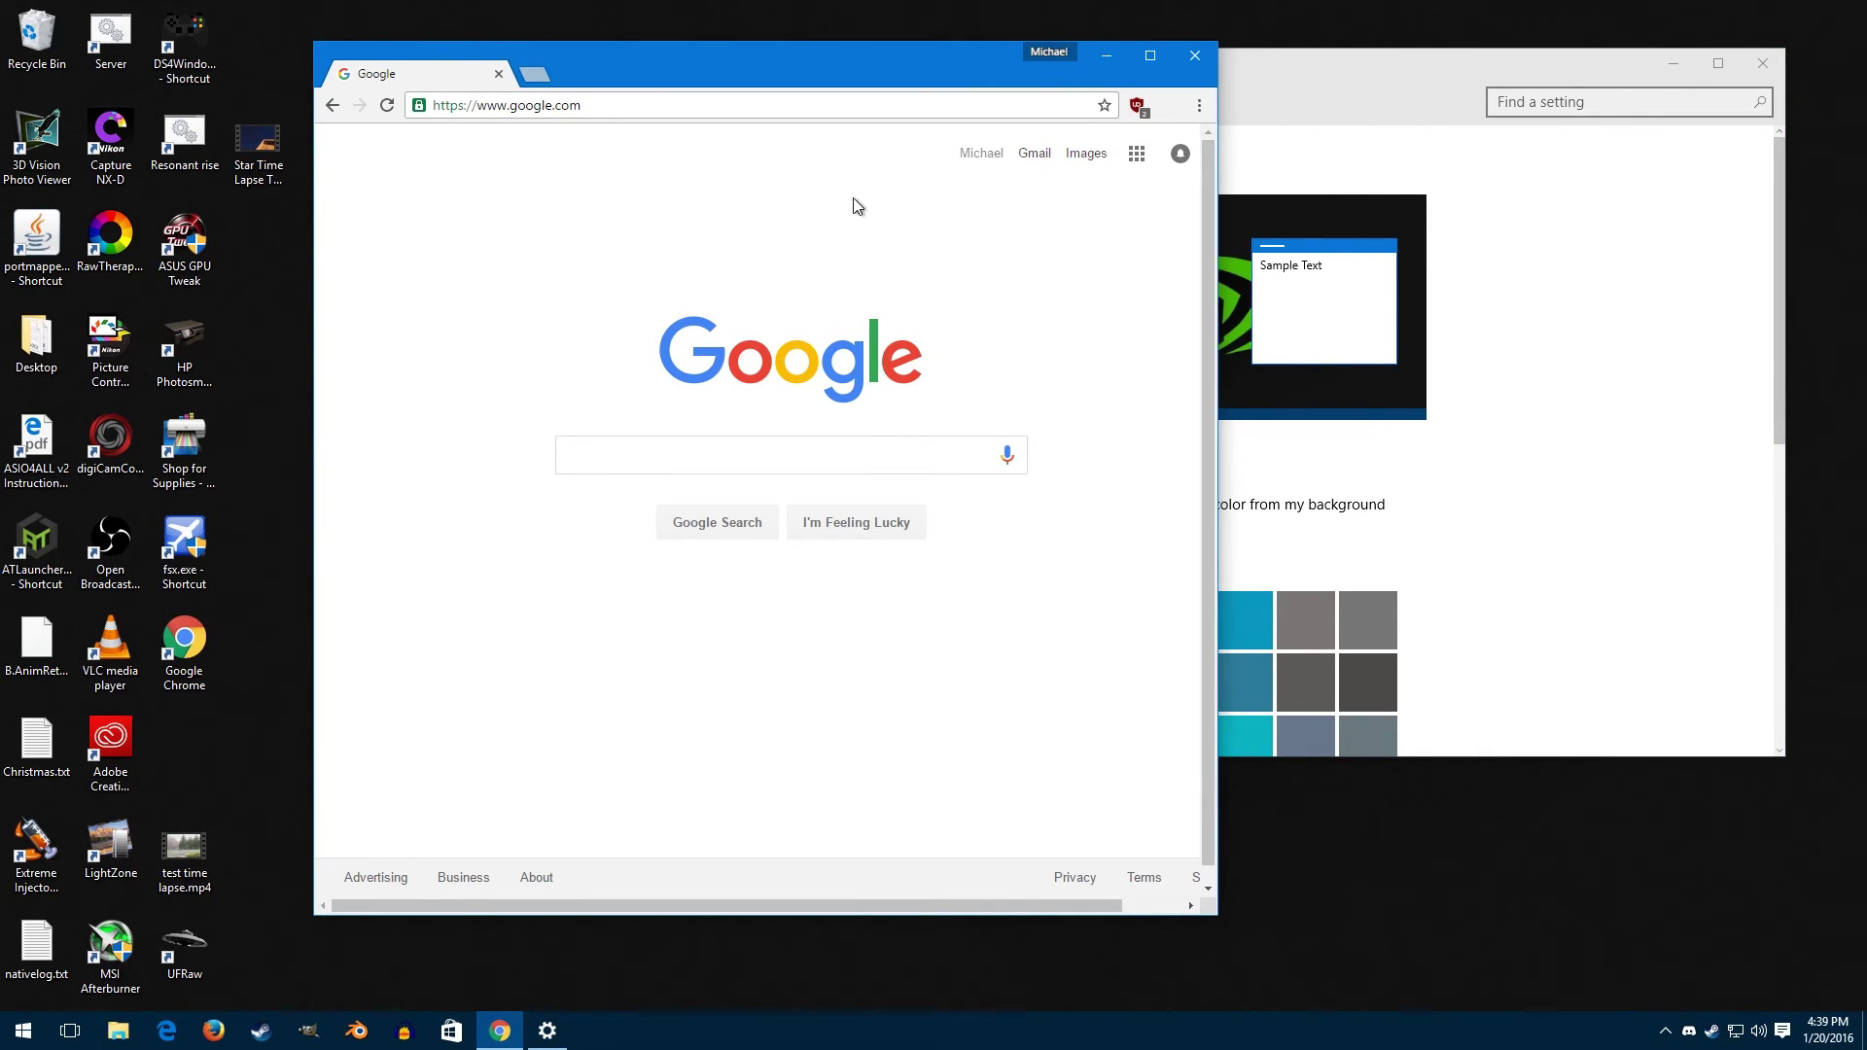
drag(882, 51, 819, 43)
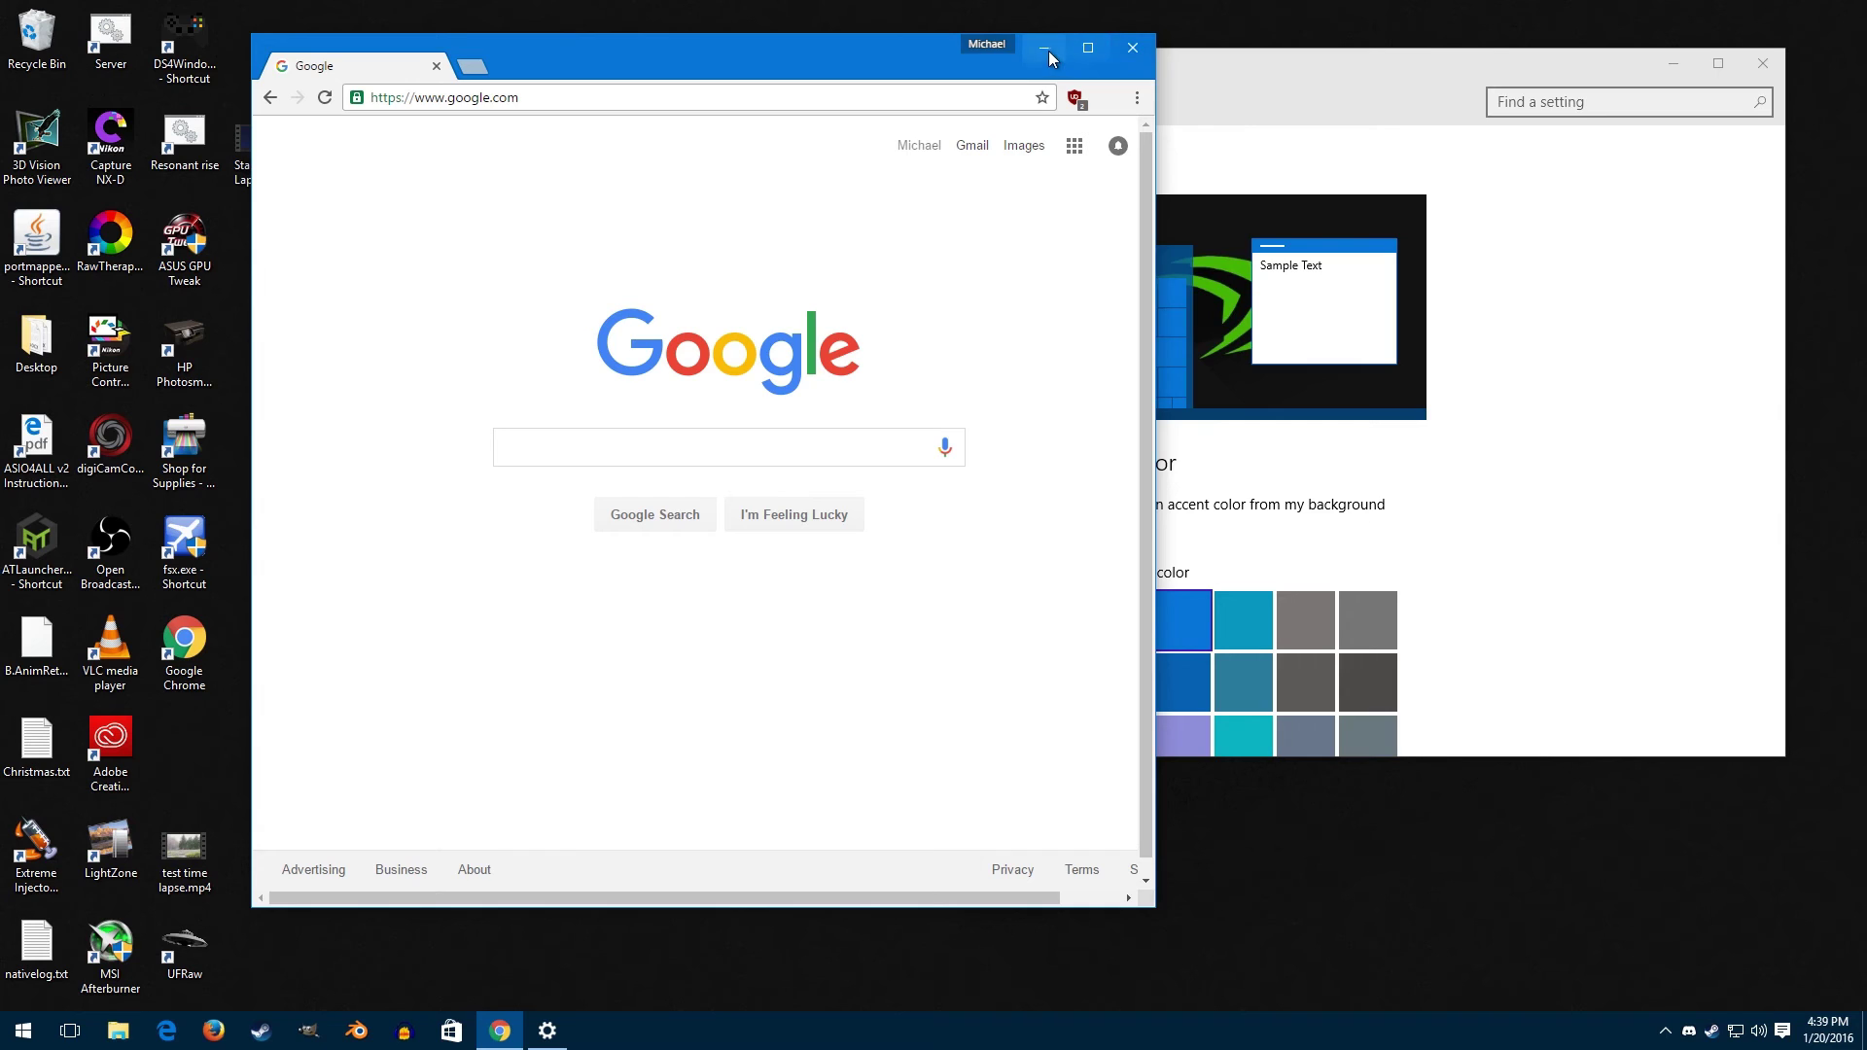
drag(883, 44, 990, 50)
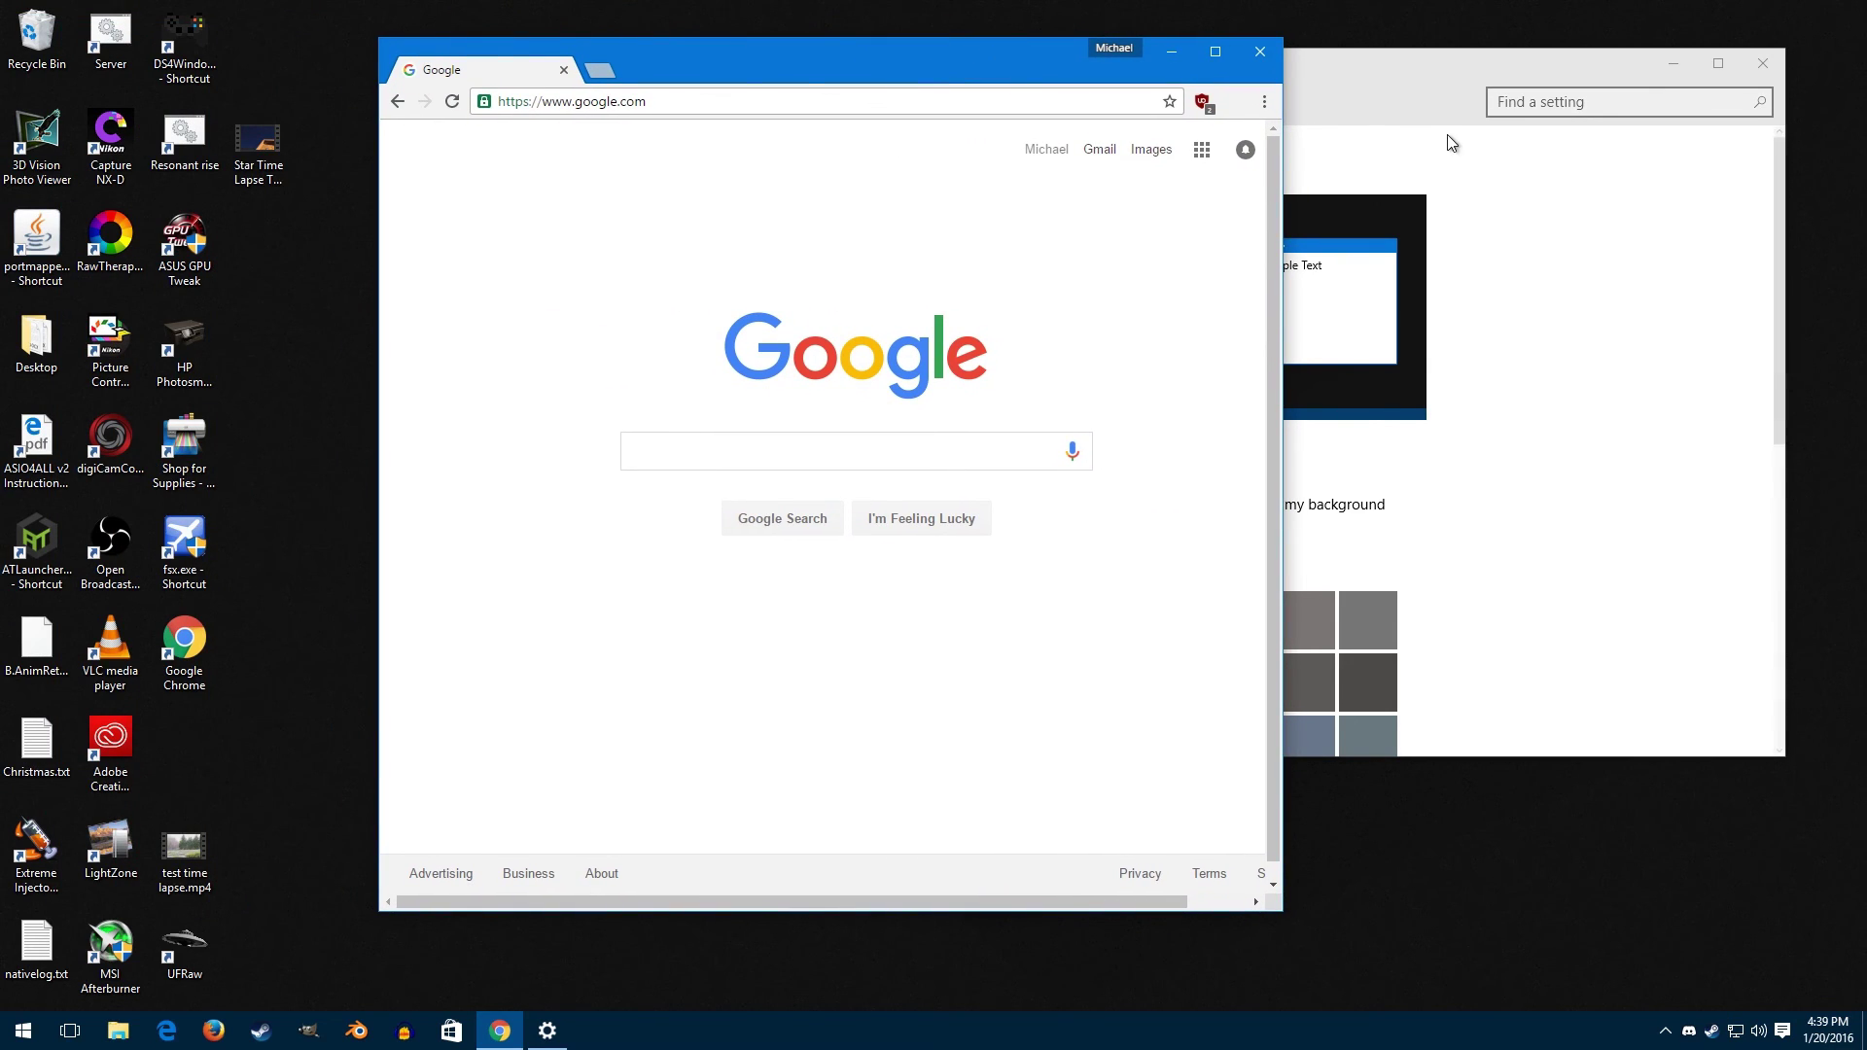
Change the accent colour to dark grey, close Settings, and maximize Chrome.
click(1390, 83)
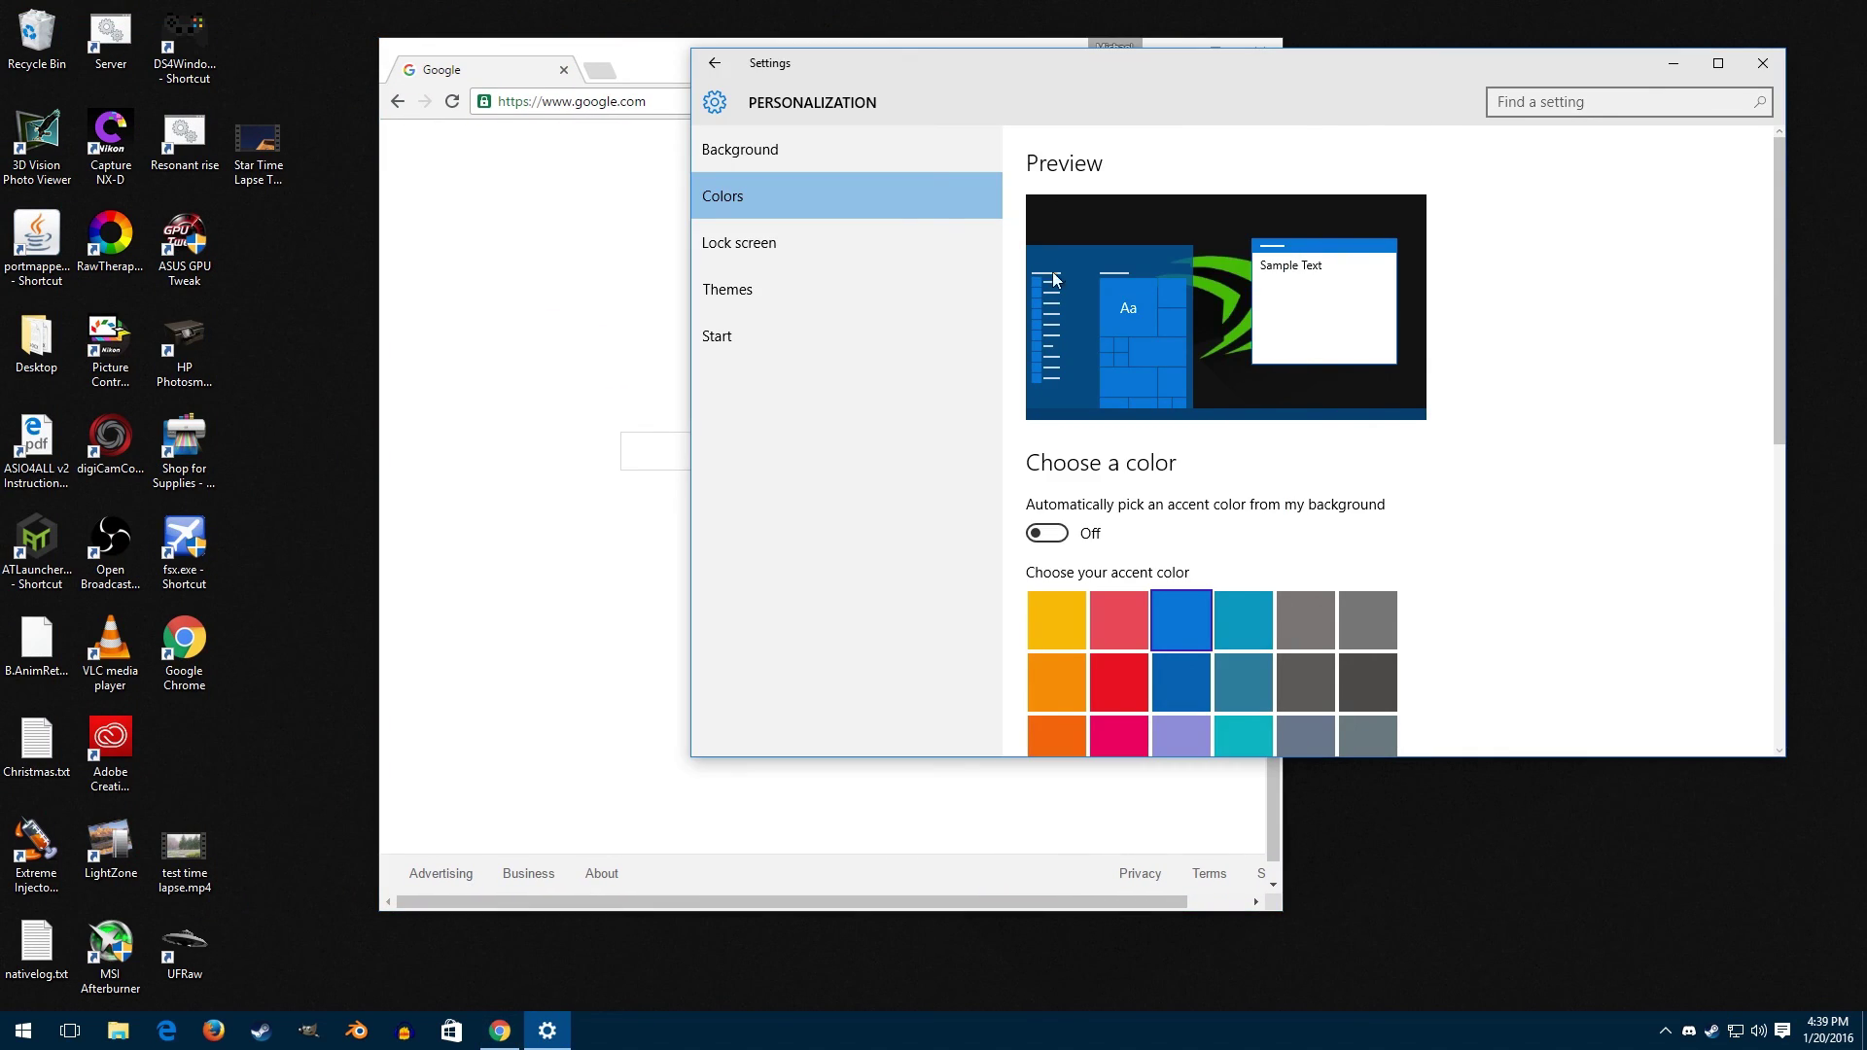
click(1303, 677)
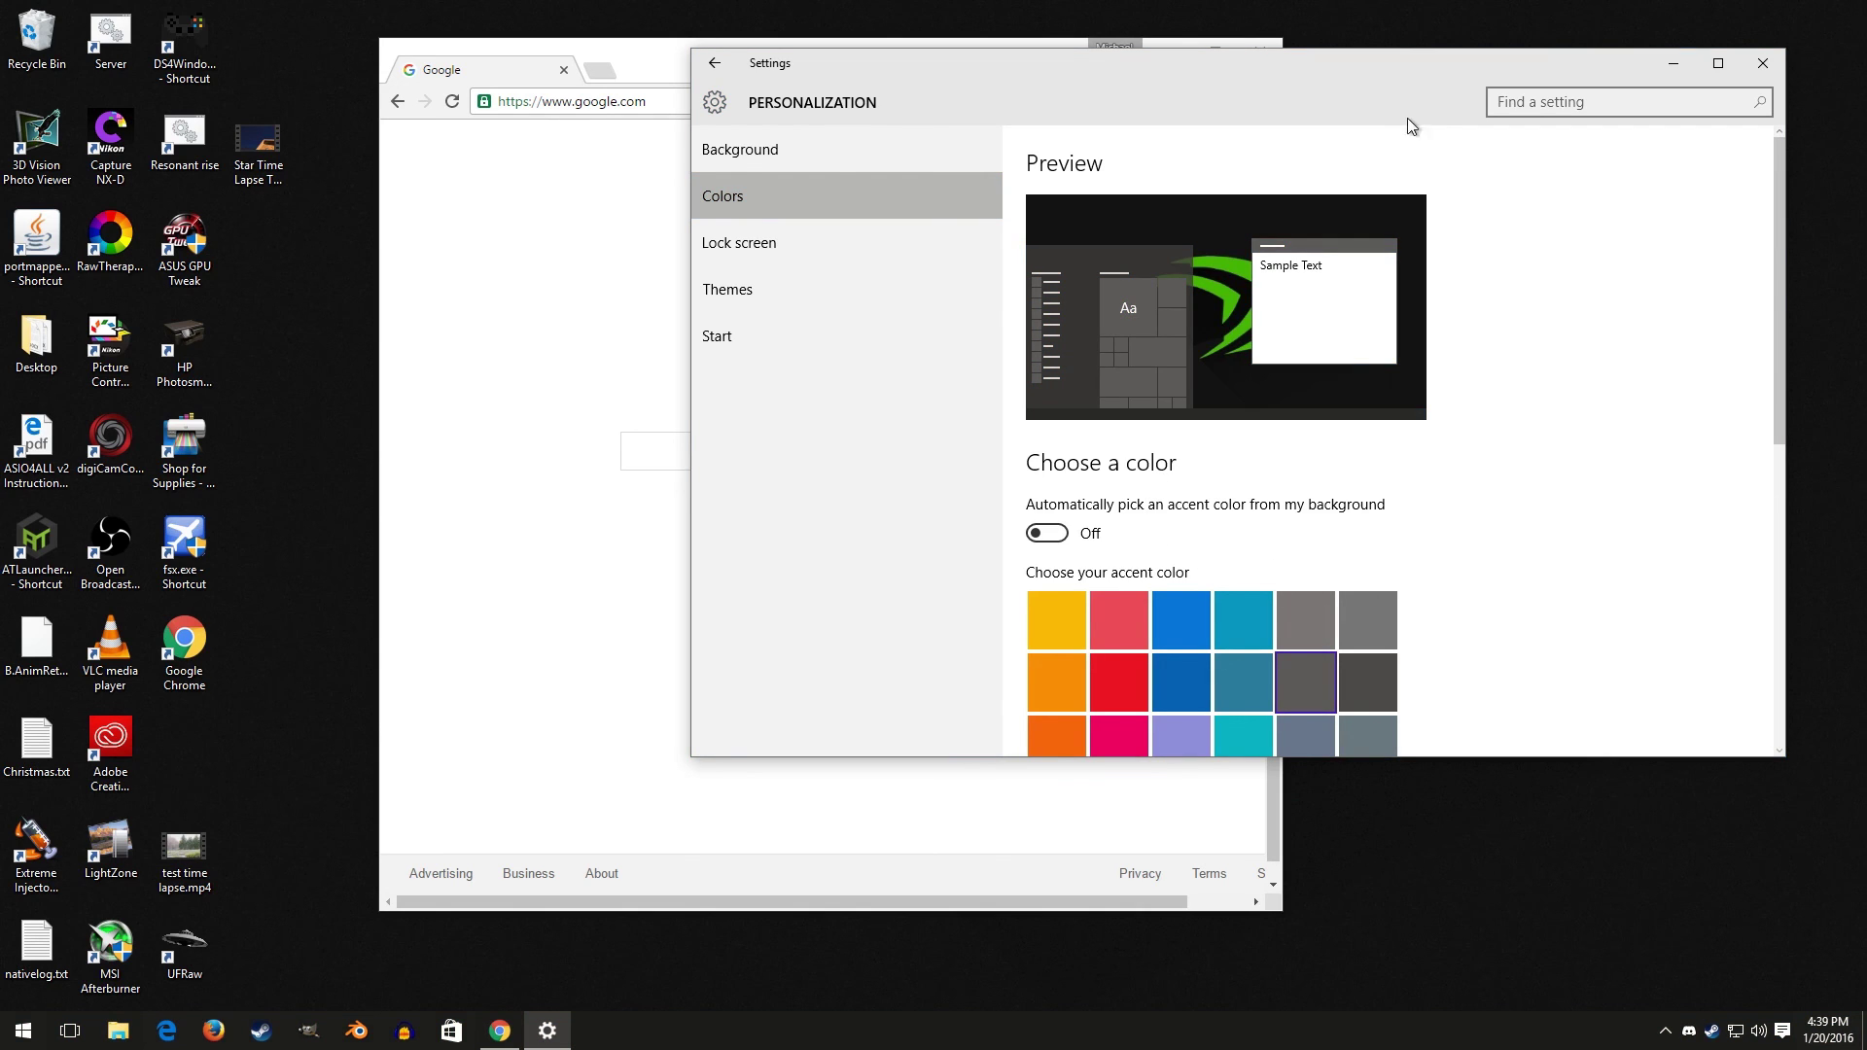
click(1762, 63)
drag(950, 58, 972, 0)
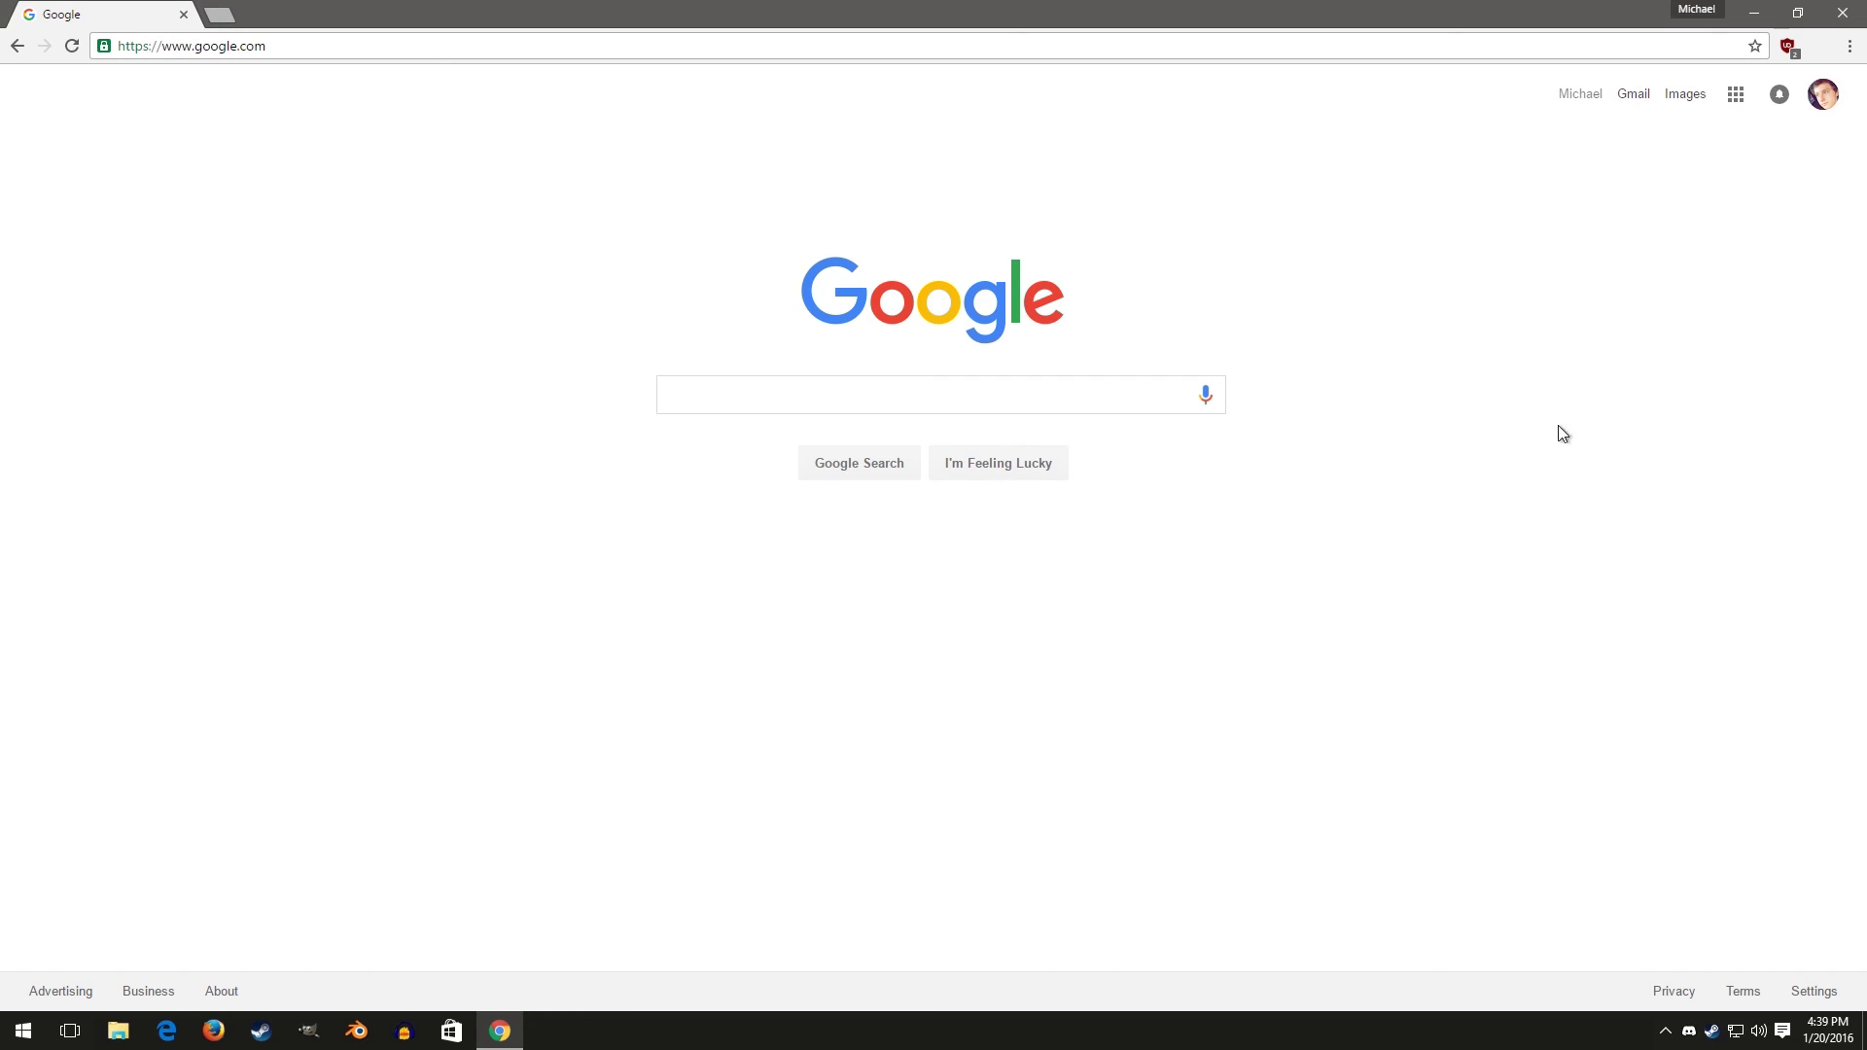